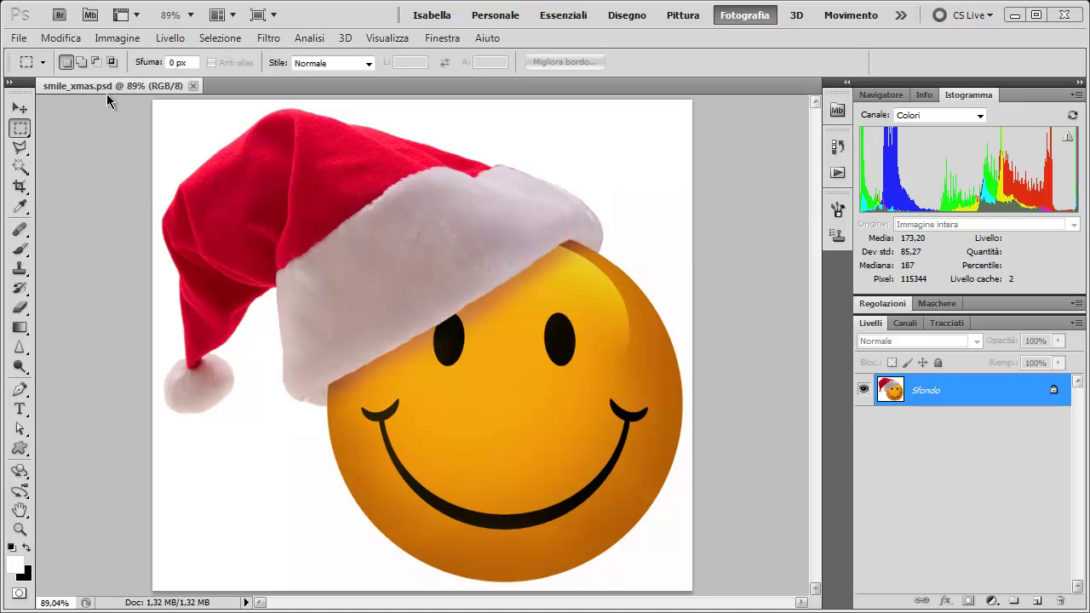
Check the Image Size settings and close them, keeping the current size
{"action": "key", "text": "ctrl+alt+i"}
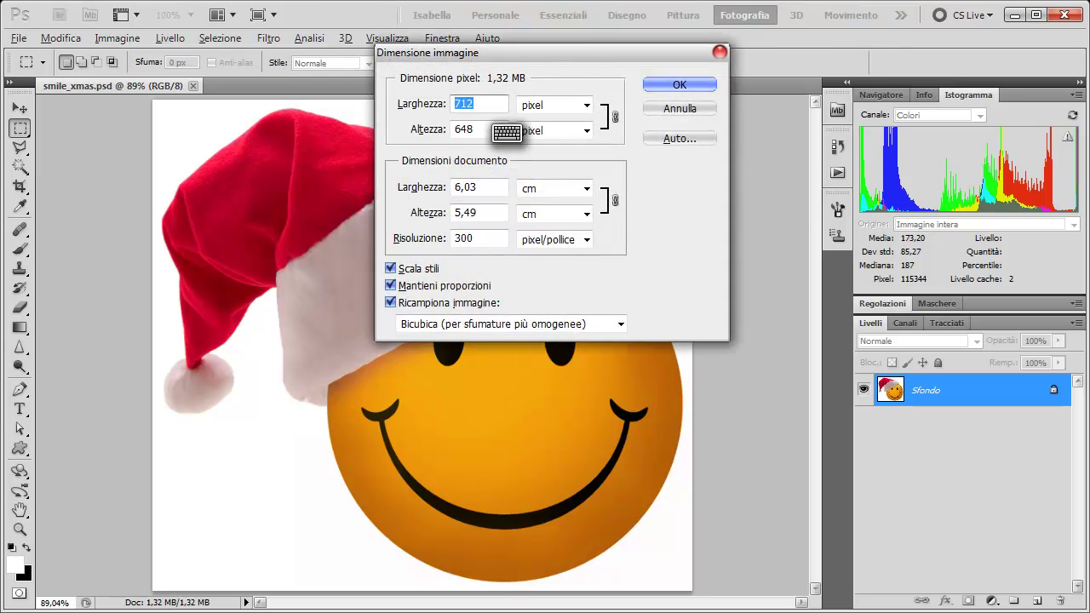
{"action": "left_click_drag", "start_coordinate": [588, 55], "coordinate": [688, 170]}
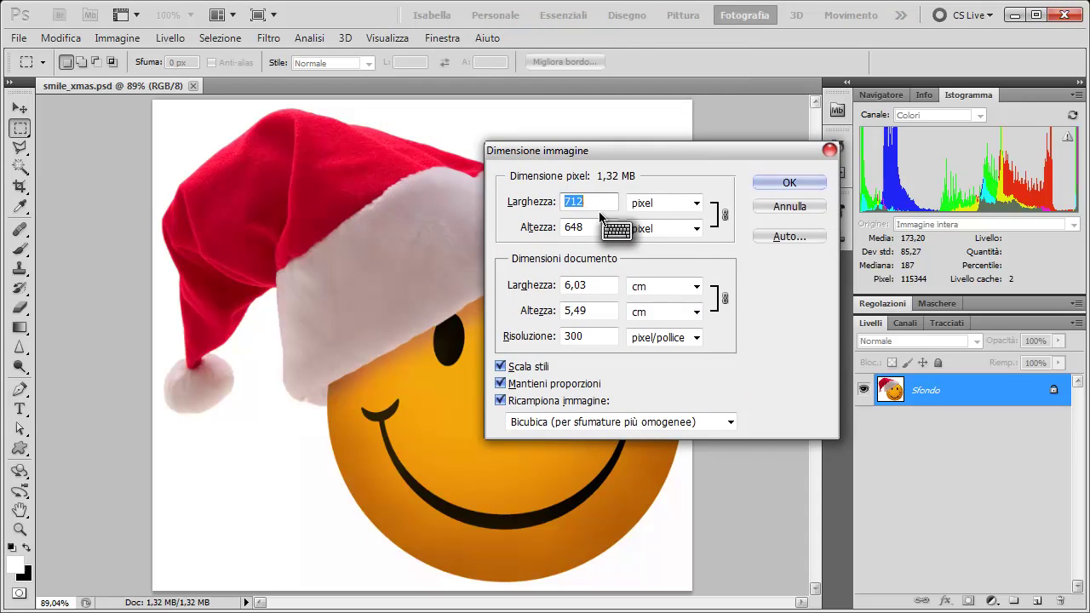
{"action": "left_click", "coordinate": [616, 229]}
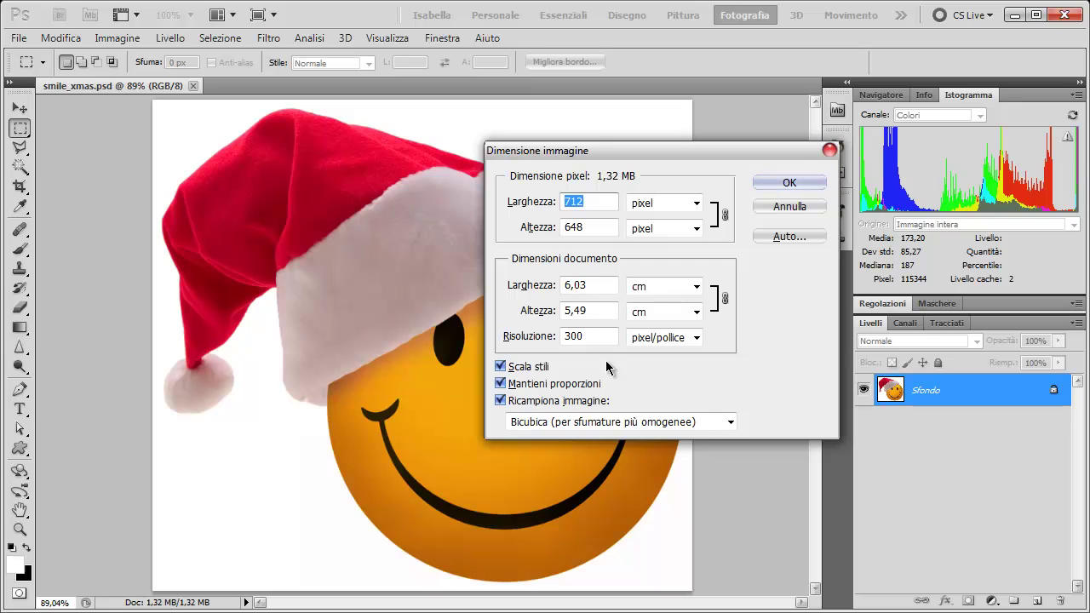
{"action": "left_click", "coordinate": [774, 186]}
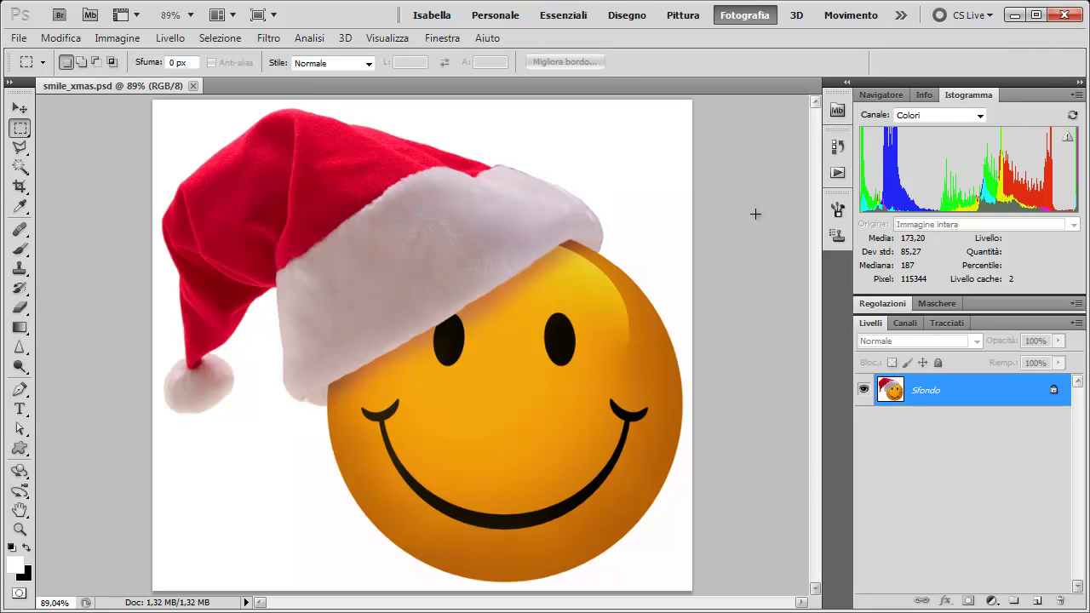
Select the hat and smiley by inverting a Magic Wand background selection, then show the Canali panel
{"action": "key", "text": "v"}
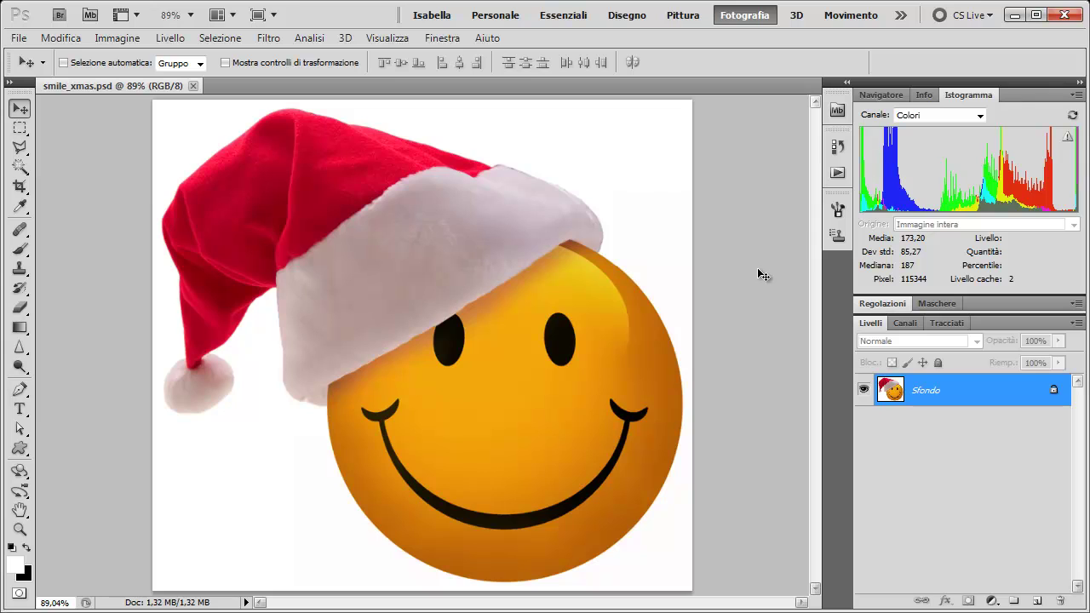
{"action": "key", "text": "w"}
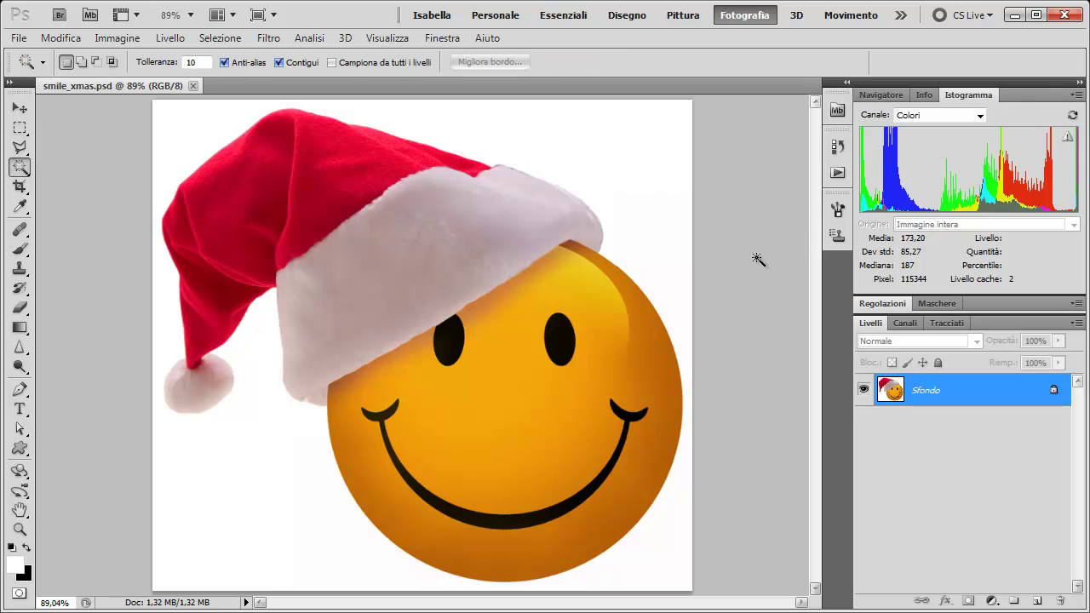
{"action": "left_click", "coordinate": [586, 139]}
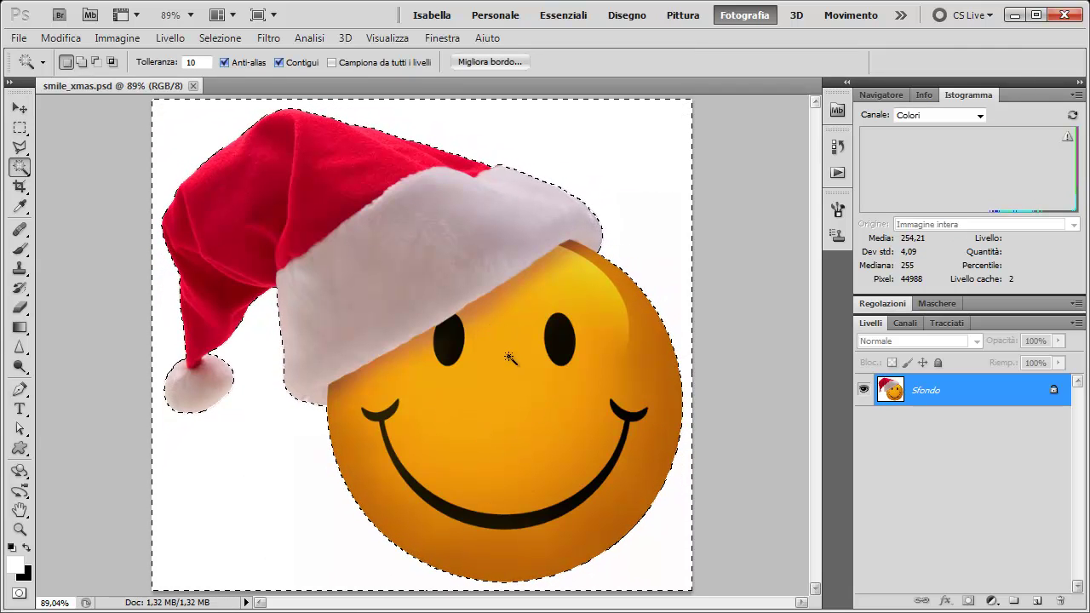
{"action": "key", "text": "ctrl+shift+i"}
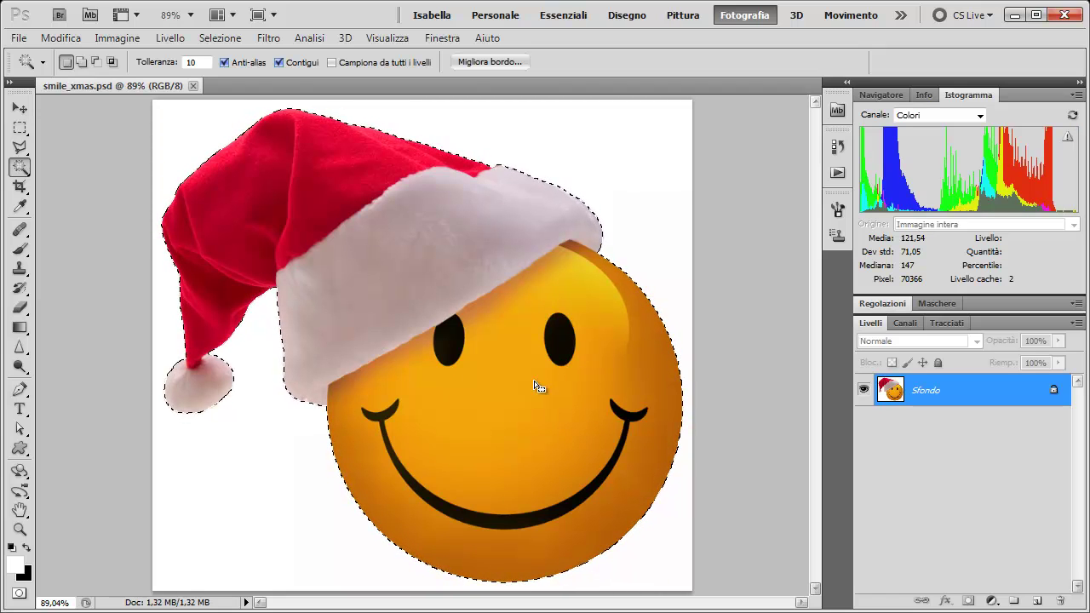
{"action": "left_click", "coordinate": [908, 324]}
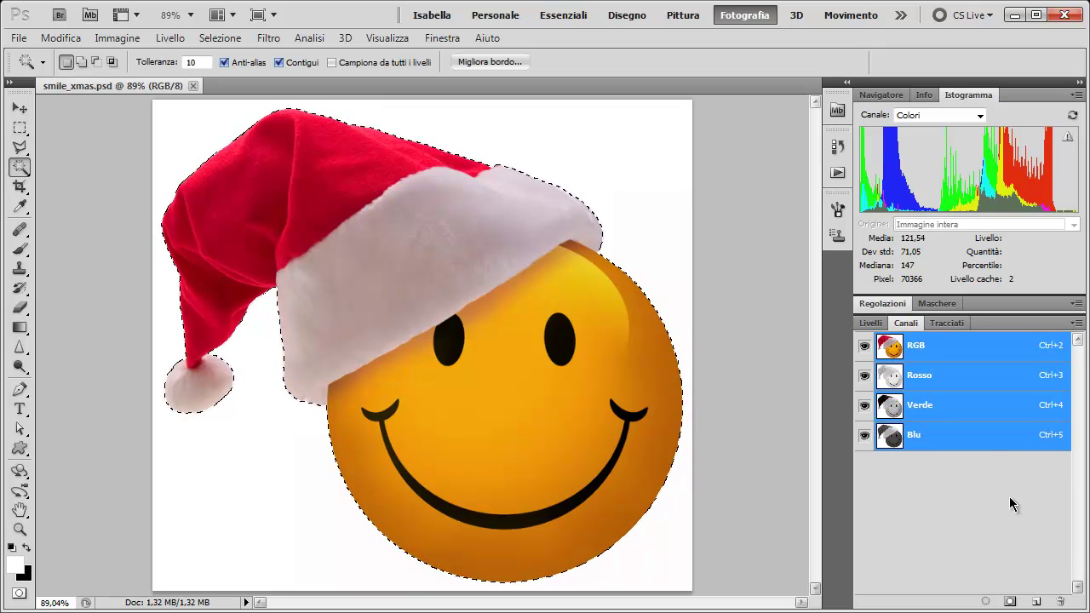
Save the hat-and-smiley selection as alpha channel 'smile', discarding Alfa 1, then deselect
{"action": "left_click", "coordinate": [1010, 603]}
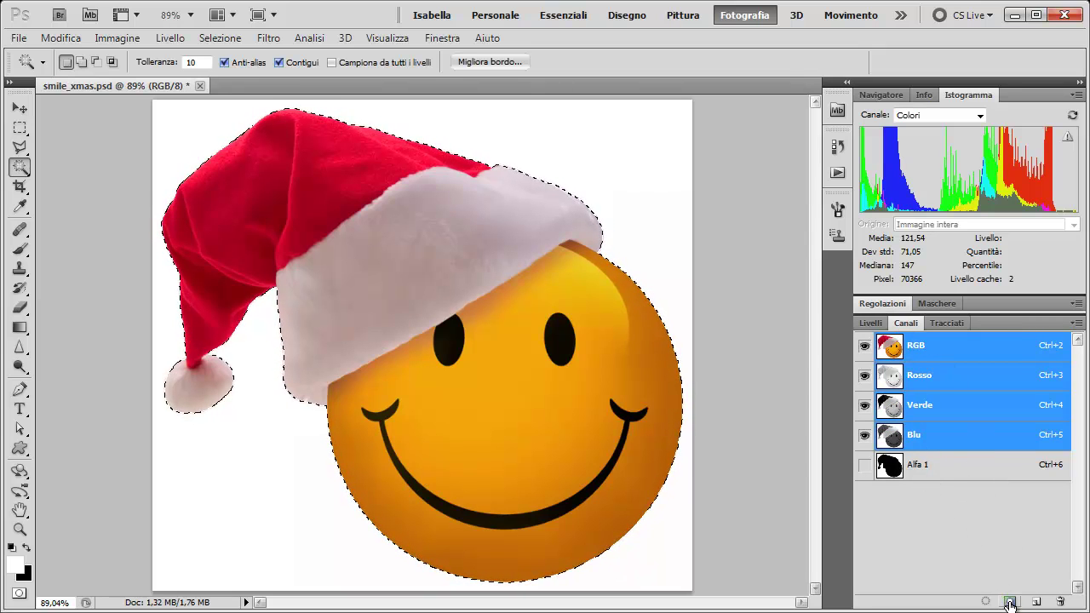
{"action": "mouse_move", "coordinate": [971, 471]}
{"action": "left_mouse_down"}
{"action": "mouse_move", "coordinate": [1026, 508]}
{"action": "mouse_move", "coordinate": [1061, 601]}
{"action": "left_mouse_up"}
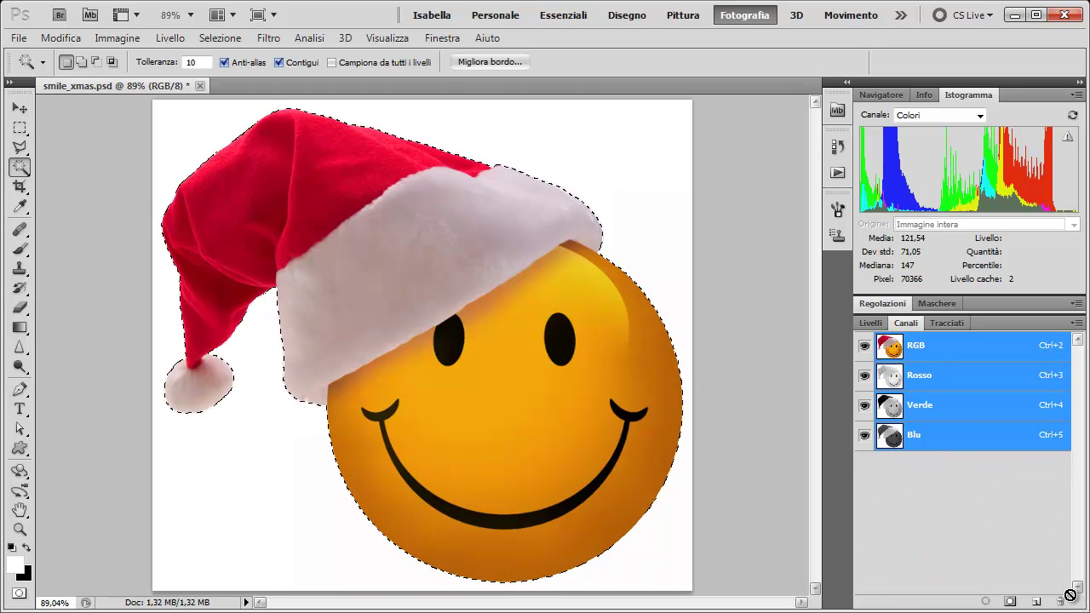
{"action": "left_click", "coordinate": [229, 38]}
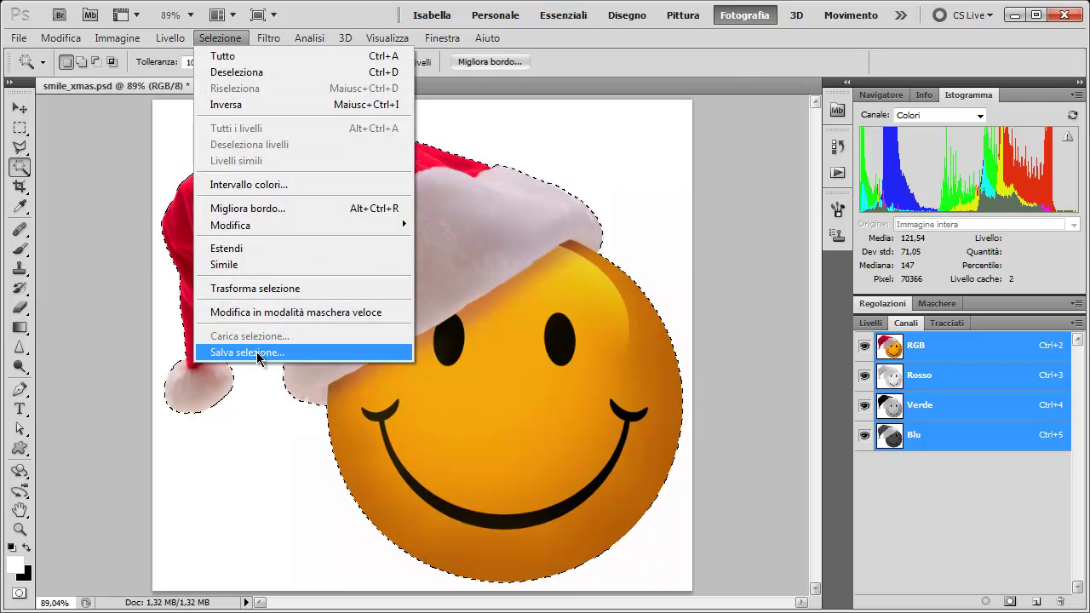
{"action": "left_click", "coordinate": [266, 354]}
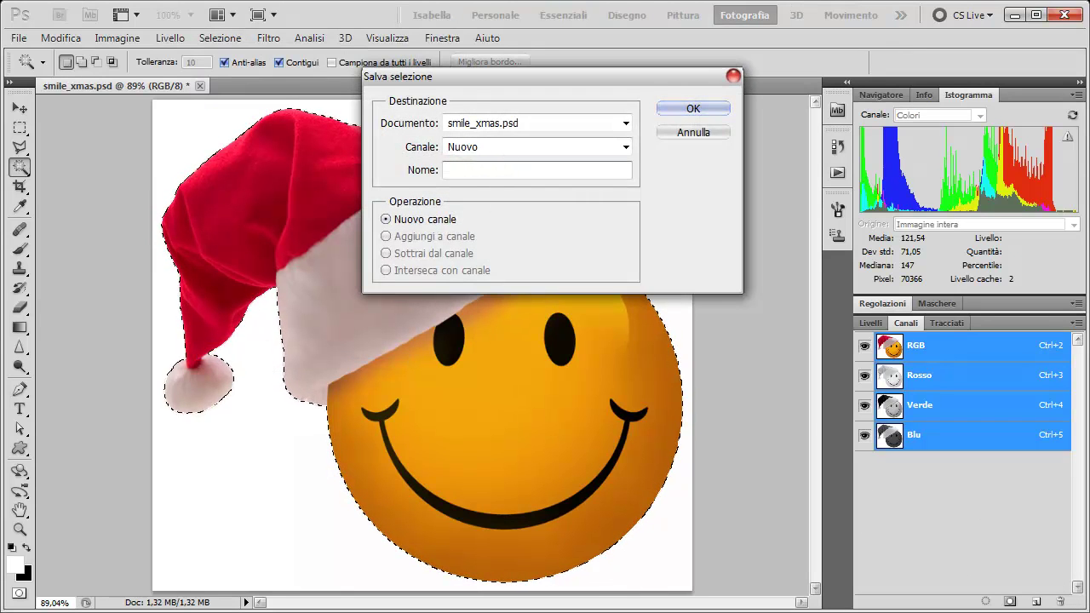
{"action": "type", "text": "smile"}
{"action": "left_click", "coordinate": [695, 115]}
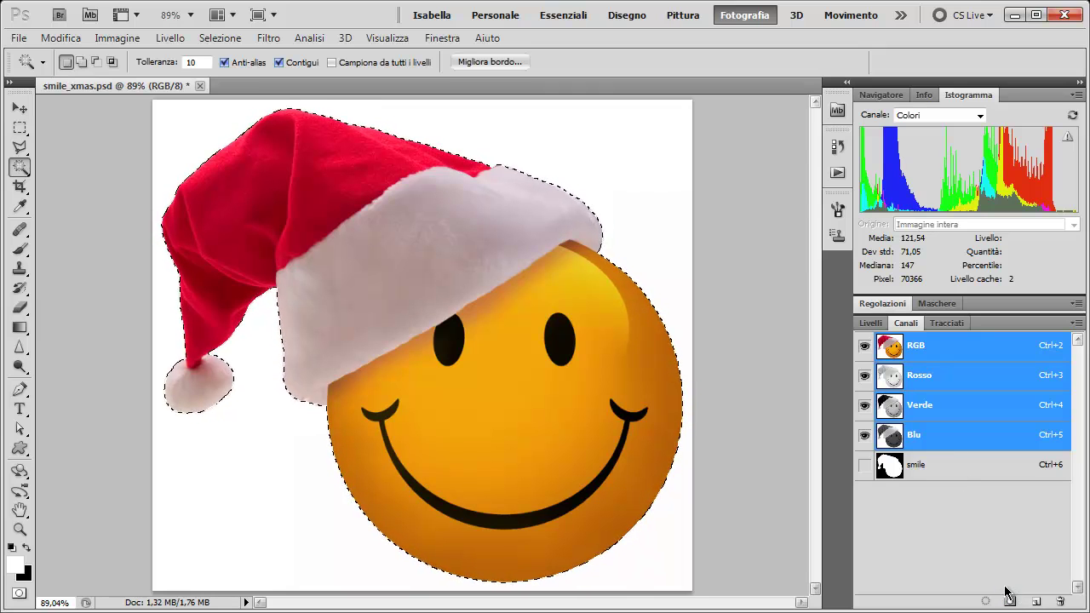
{"action": "key", "text": "ctrl+d"}
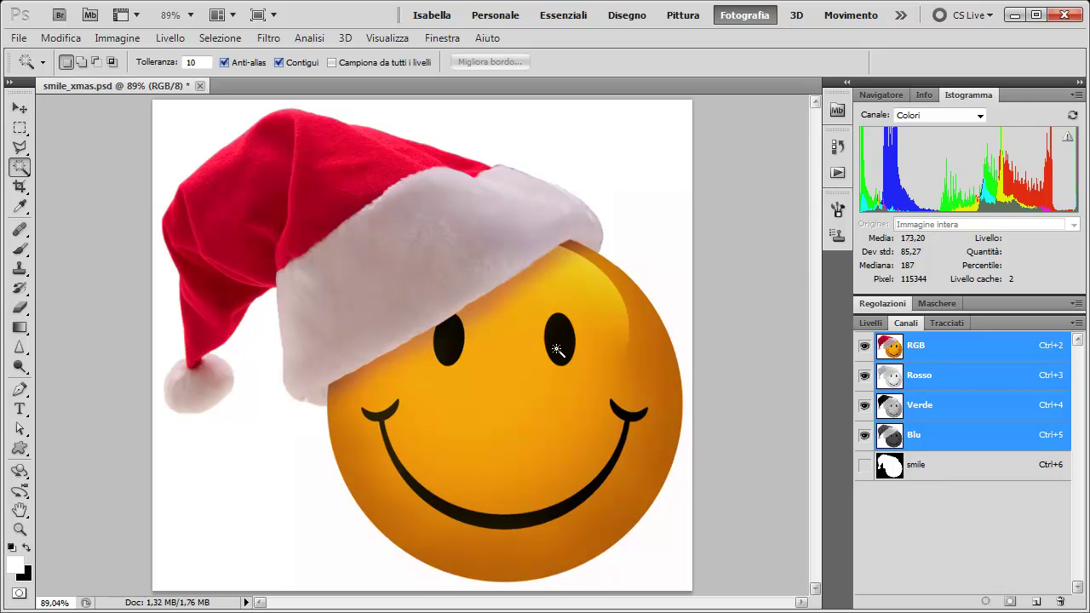
Duplicate the image as 'smile_xmas copia', delete its smile channel, and fit it to the window
{"action": "left_click", "coordinate": [20, 108]}
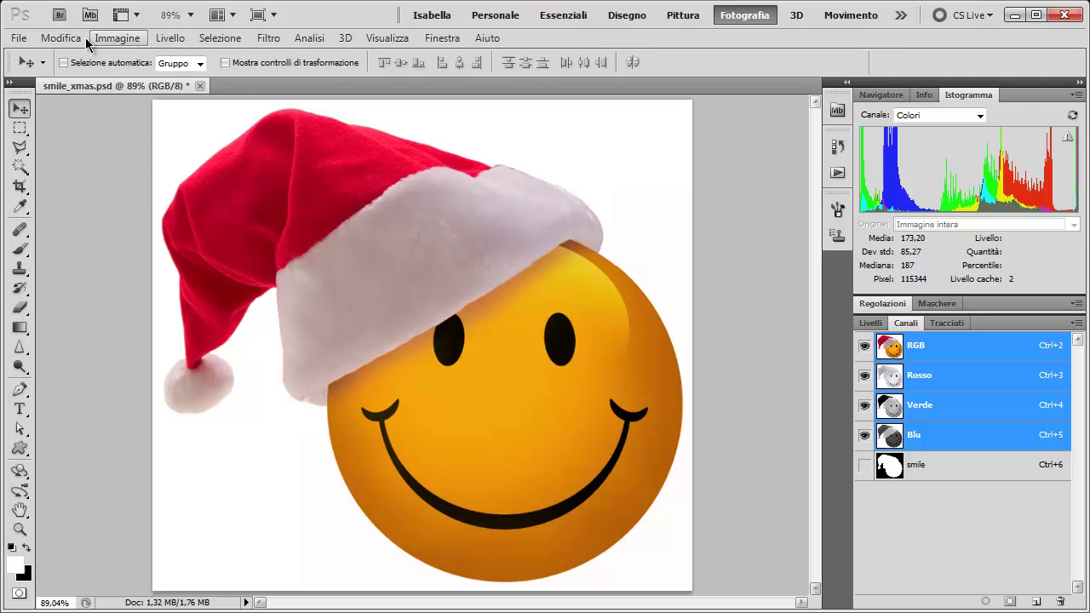
{"action": "left_click", "coordinate": [112, 38]}
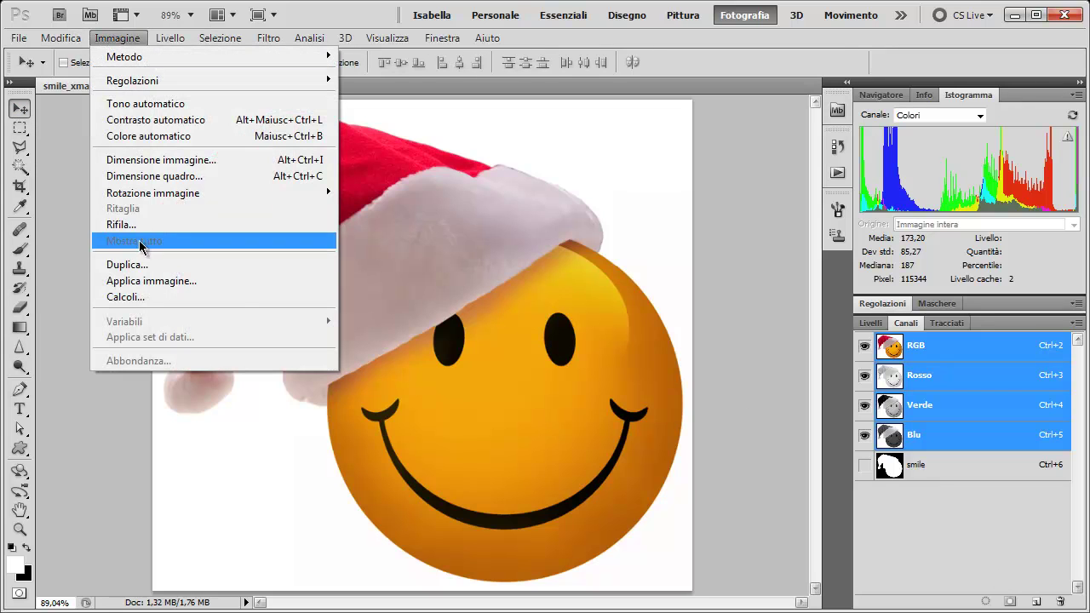
{"action": "left_click", "coordinate": [137, 264]}
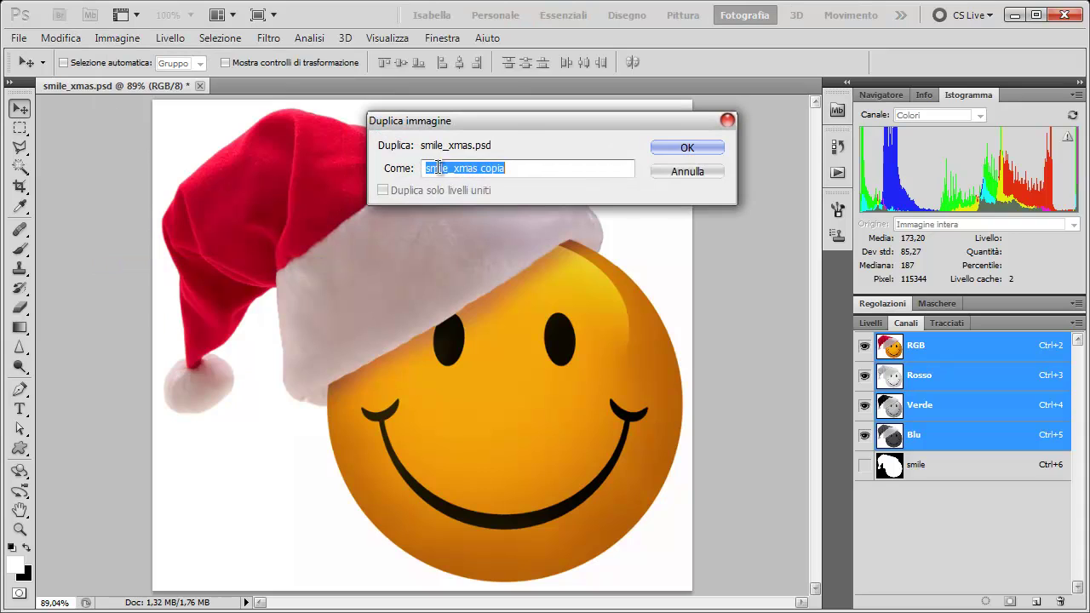
{"action": "left_click", "coordinate": [691, 151]}
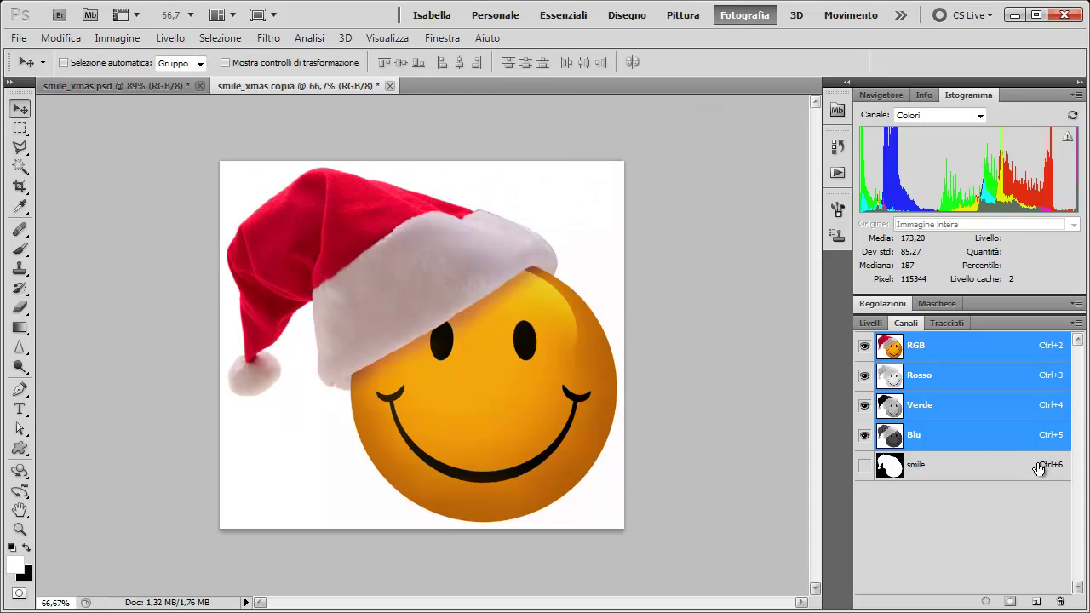
{"action": "left_click_drag", "start_coordinate": [1041, 466], "coordinate": [1059, 590]}
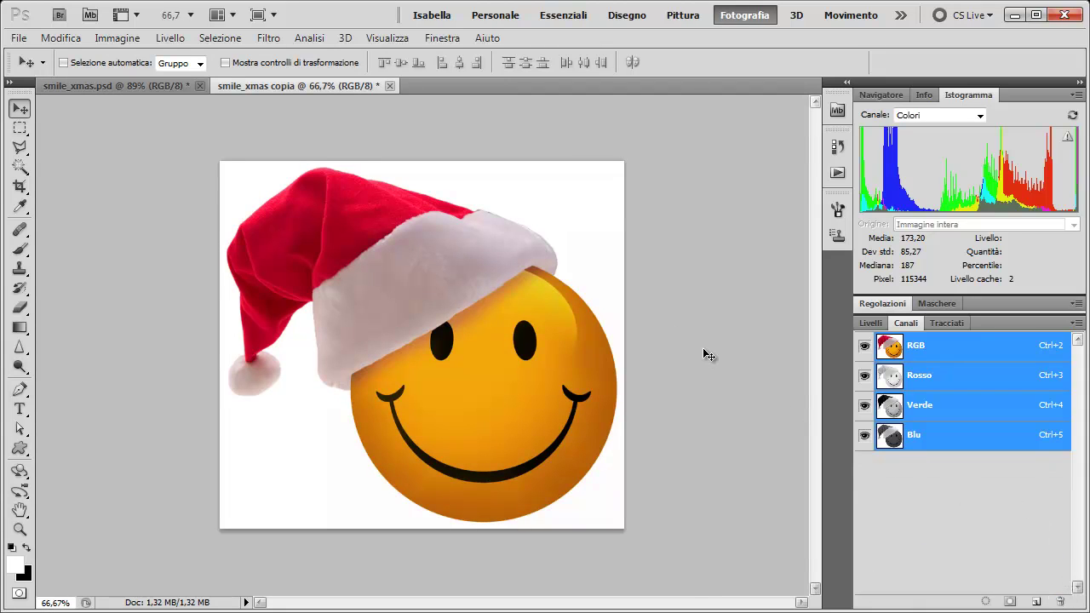
{"action": "key", "text": "ctrl+0"}
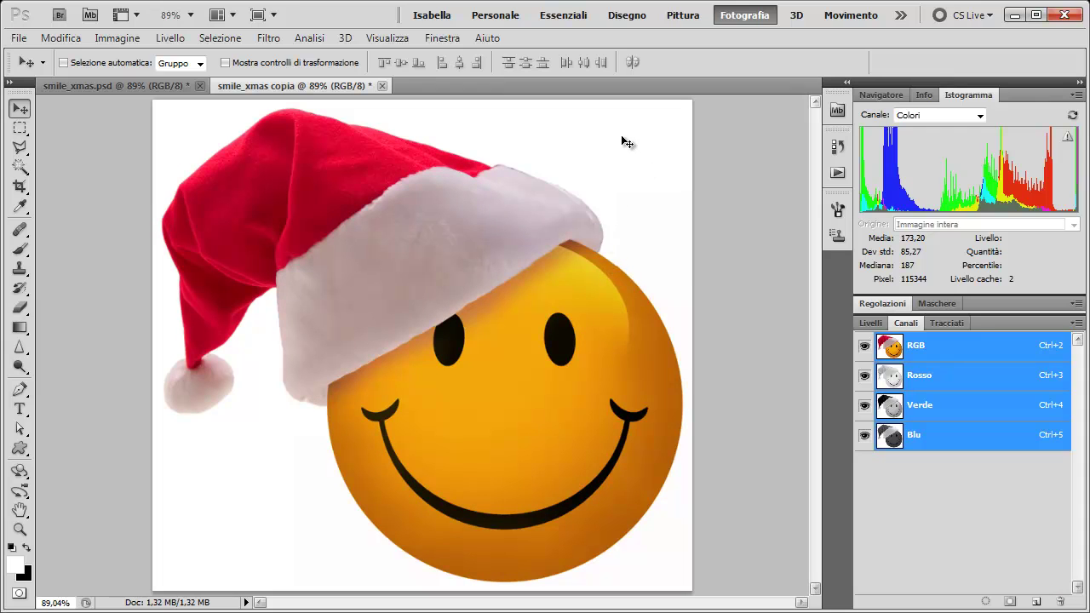
Reselect the hat and smiley in the copy by inverting a Magic Wand background selection
{"action": "key", "text": "w"}
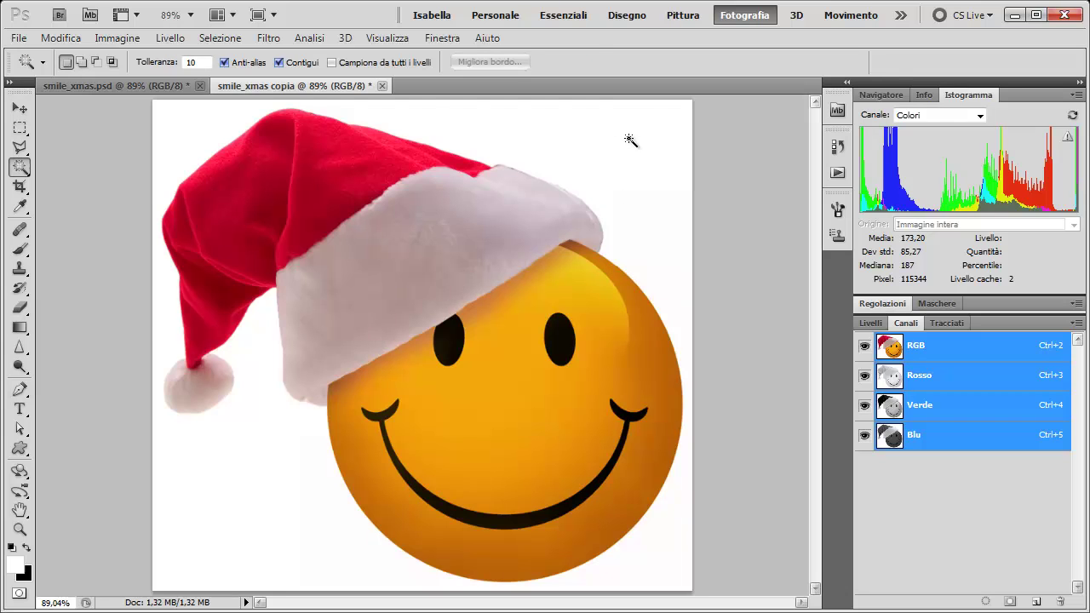
{"action": "left_click", "coordinate": [630, 138]}
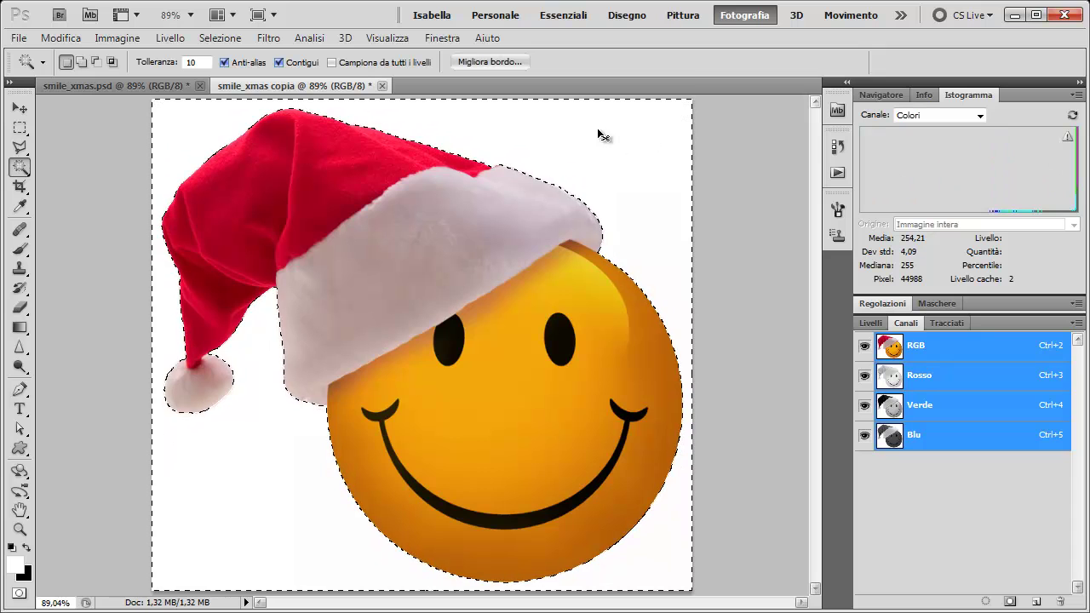
{"action": "left_click", "coordinate": [242, 39]}
{"action": "left_click", "coordinate": [268, 108]}
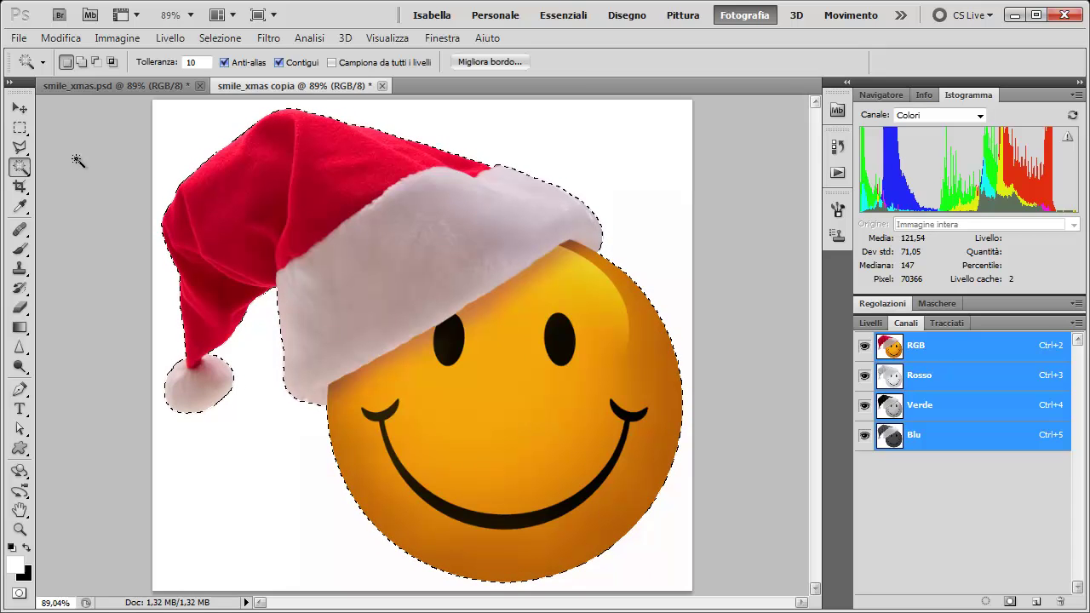
Make a work path from the selection with 0,5 pixel tolerance
{"action": "right_click", "coordinate": [435, 163]}
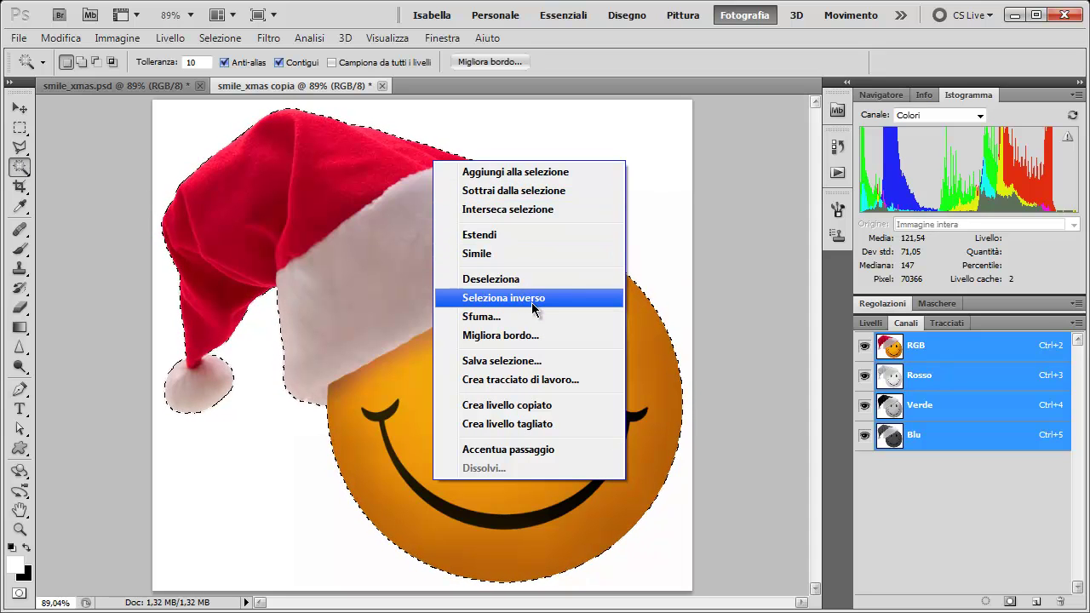
{"action": "left_click", "coordinate": [526, 381]}
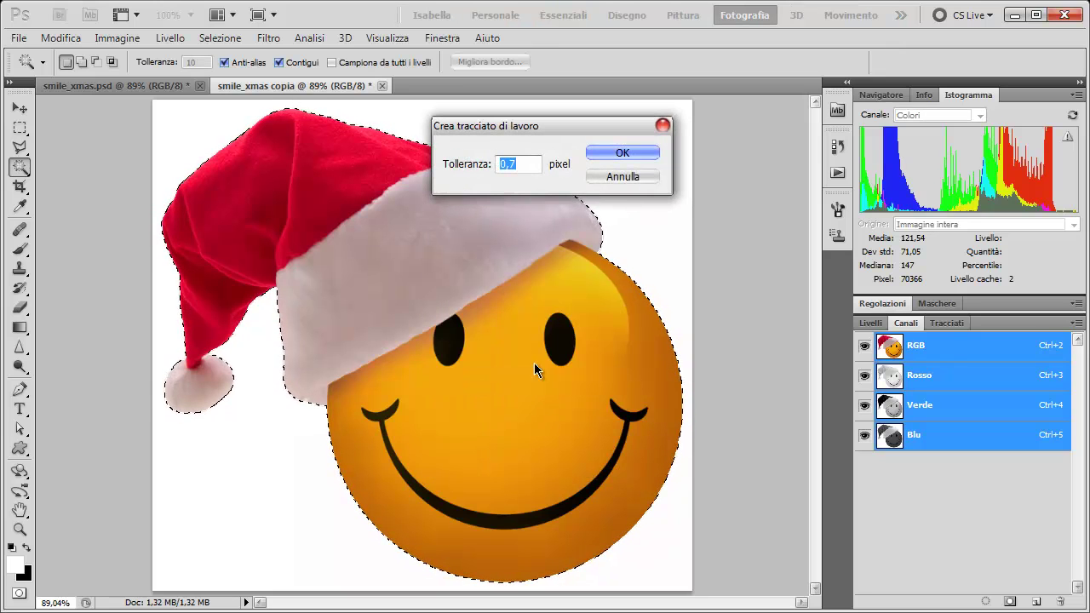
{"action": "left_click_drag", "start_coordinate": [482, 130], "coordinate": [415, 295]}
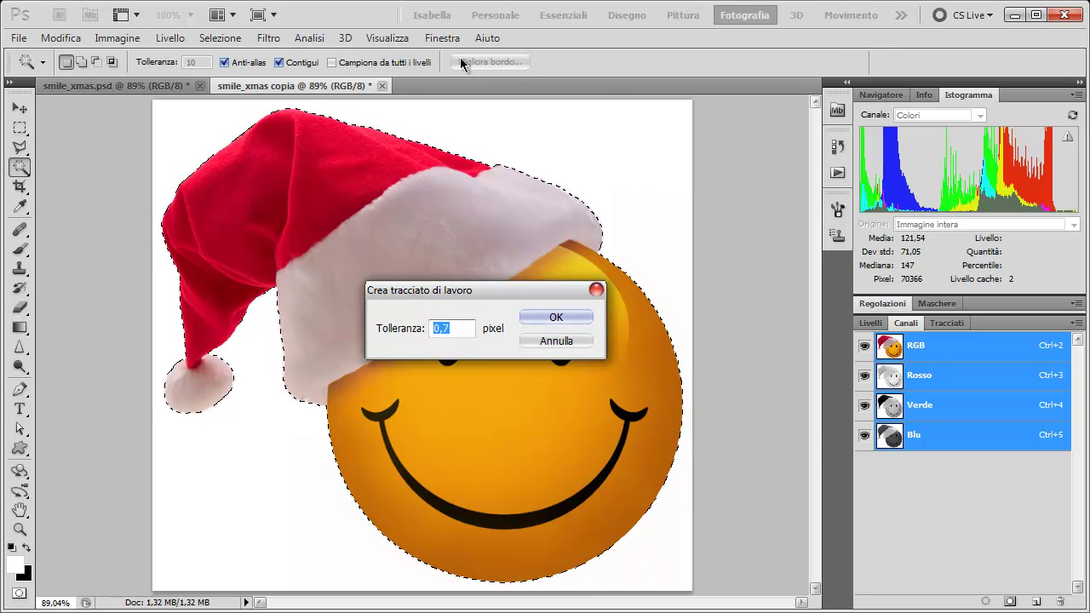
{"action": "type", "text": "0,"}
{"action": "type", "text": "5"}
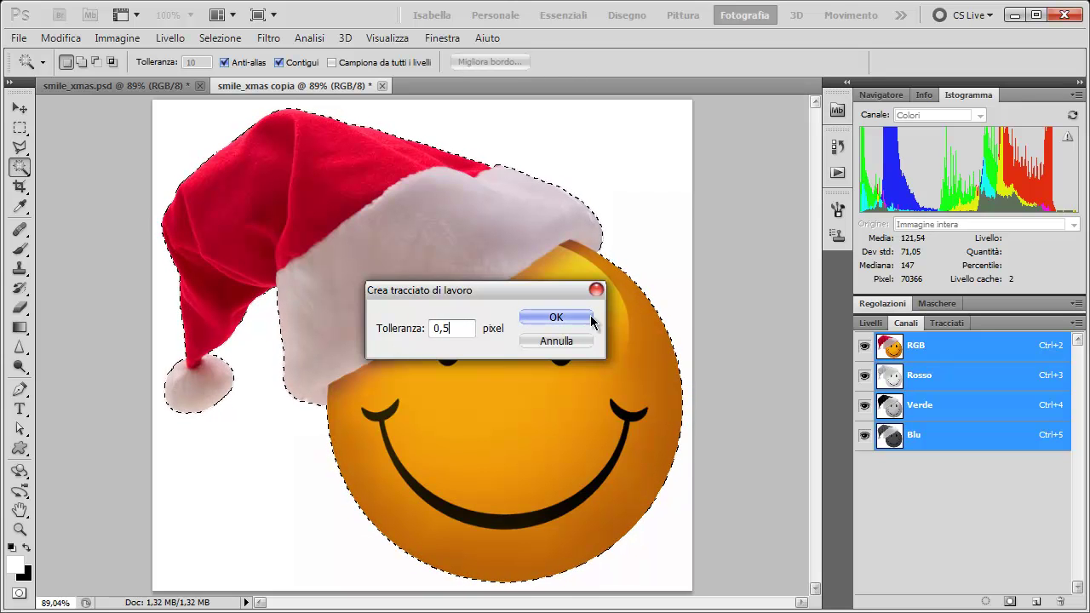
{"action": "left_click", "coordinate": [592, 319]}
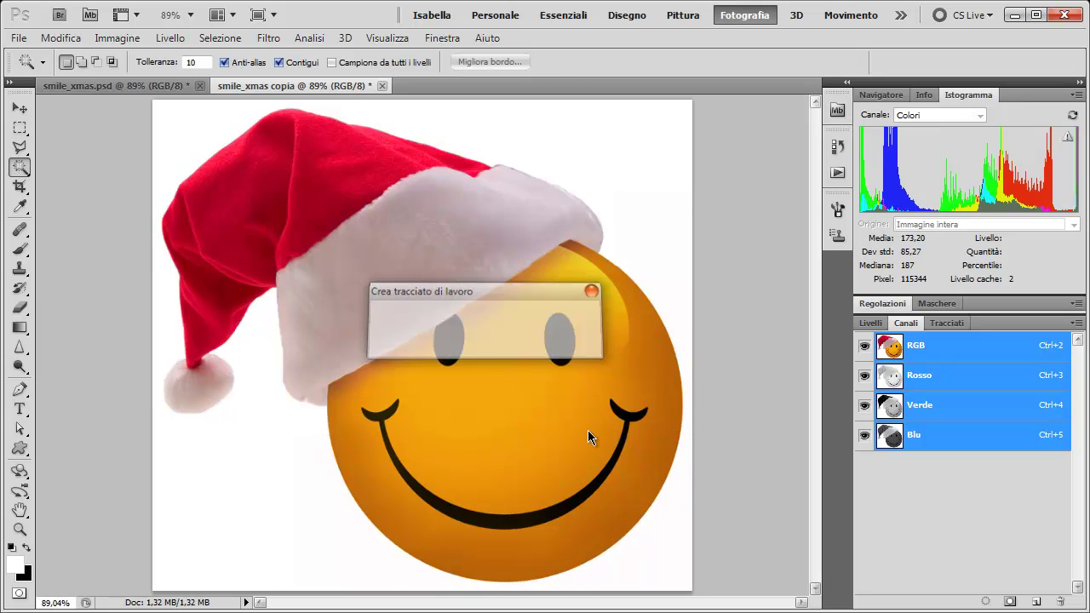
Save the work path as Tracciato1
{"action": "left_click", "coordinate": [947, 323]}
{"action": "double_click", "coordinate": [948, 371]}
{"action": "key", "text": "Return"}
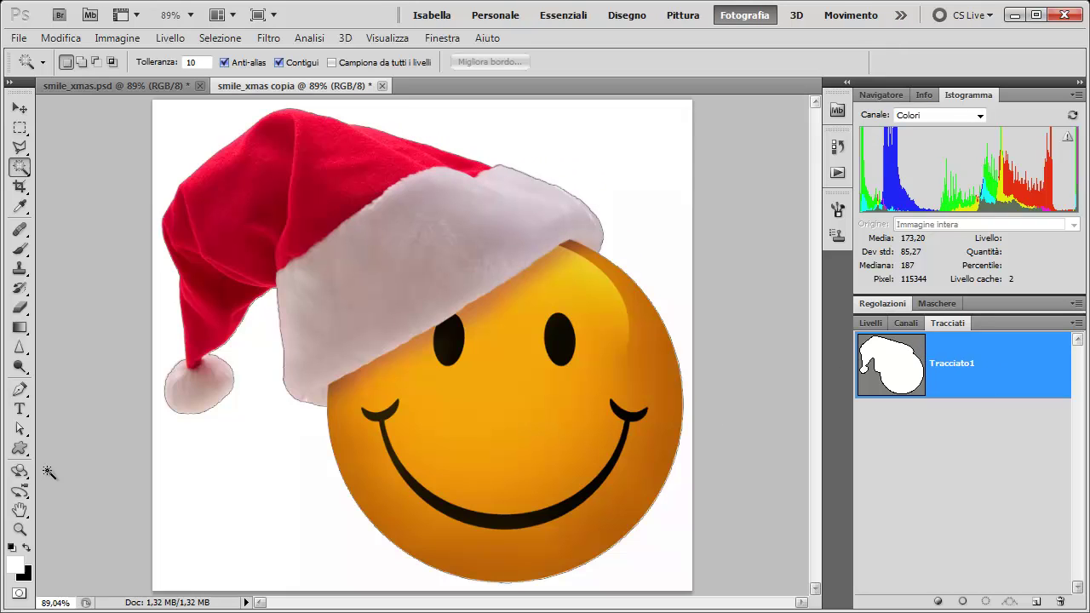
Inspect Tracciato1's anchor points, load it as a selection, then delete the path
{"action": "left_click", "coordinate": [21, 434]}
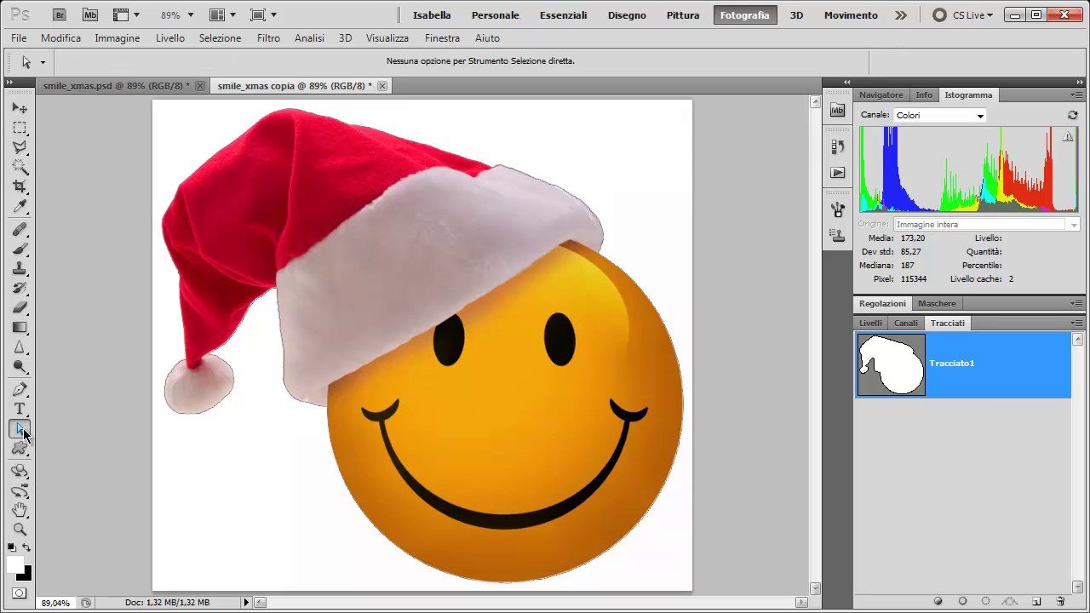
{"action": "left_click", "coordinate": [291, 116]}
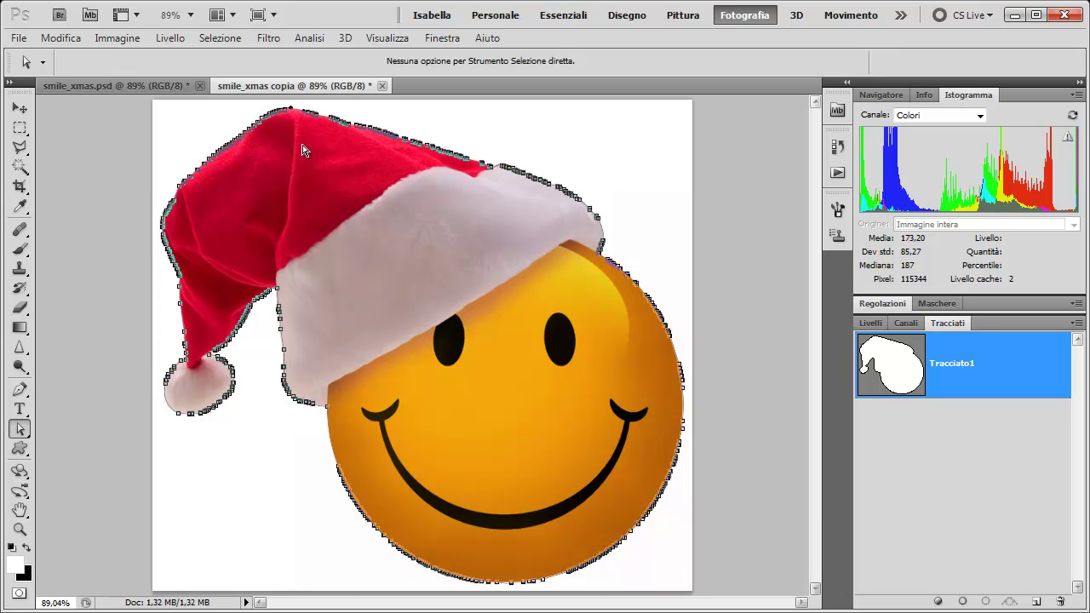
{"action": "left_click", "coordinate": [312, 206]}
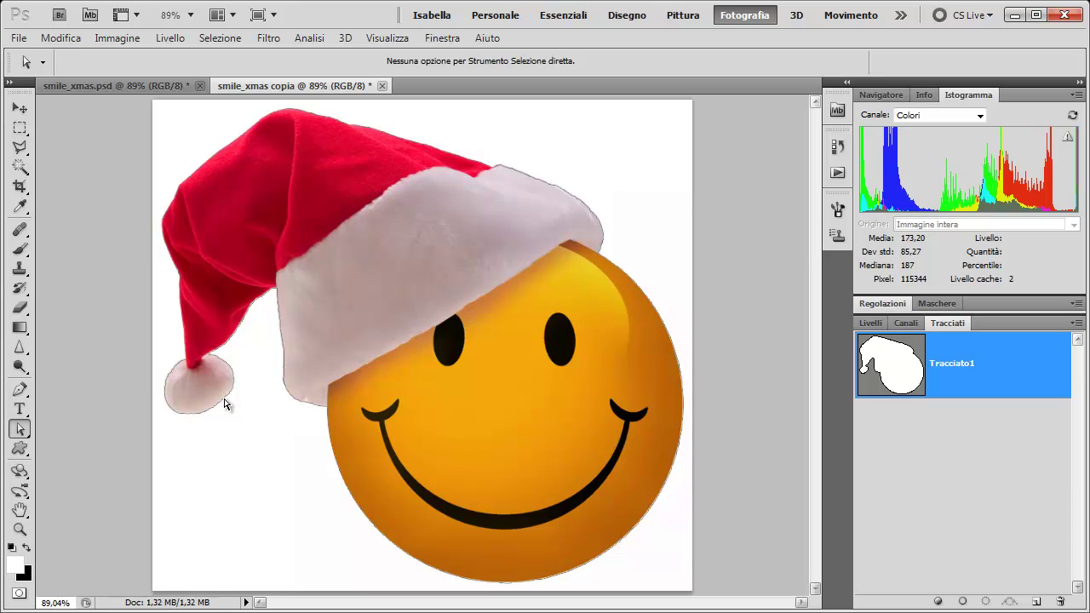
{"action": "key", "text": "ctrl+Return"}
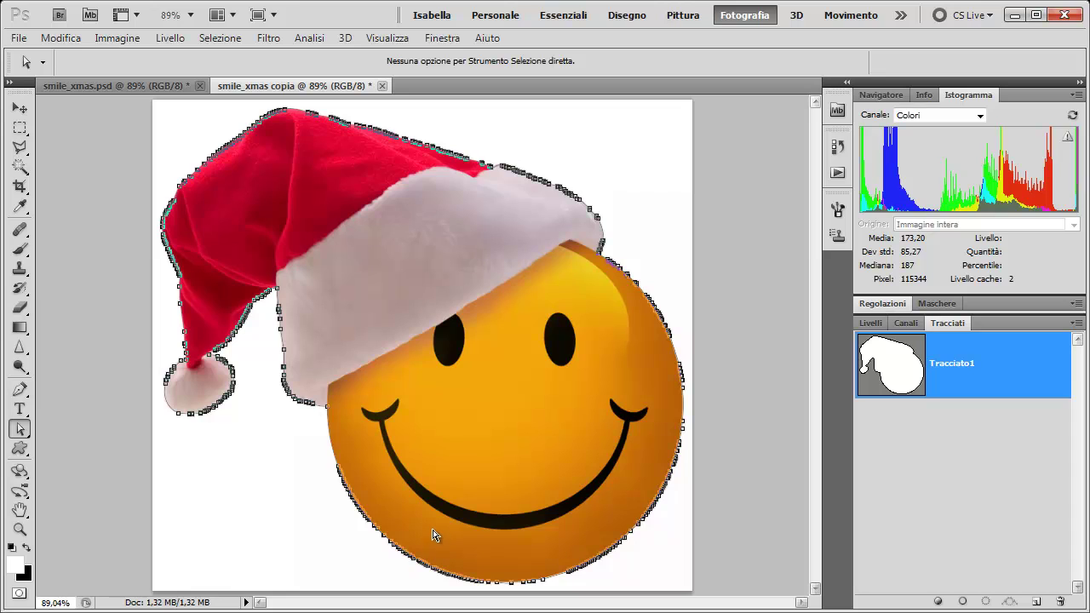
{"action": "left_click_drag", "start_coordinate": [1022, 365], "coordinate": [1066, 603]}
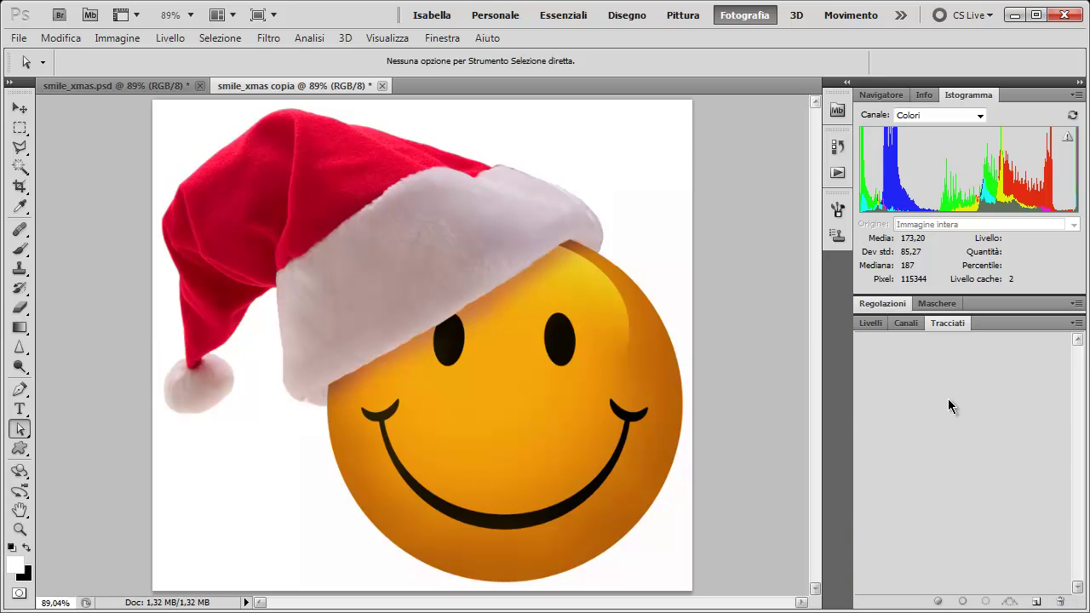
Reselect the hat and smiley by inverting a Magic Wand selection of the white background
{"action": "left_click", "coordinate": [874, 323]}
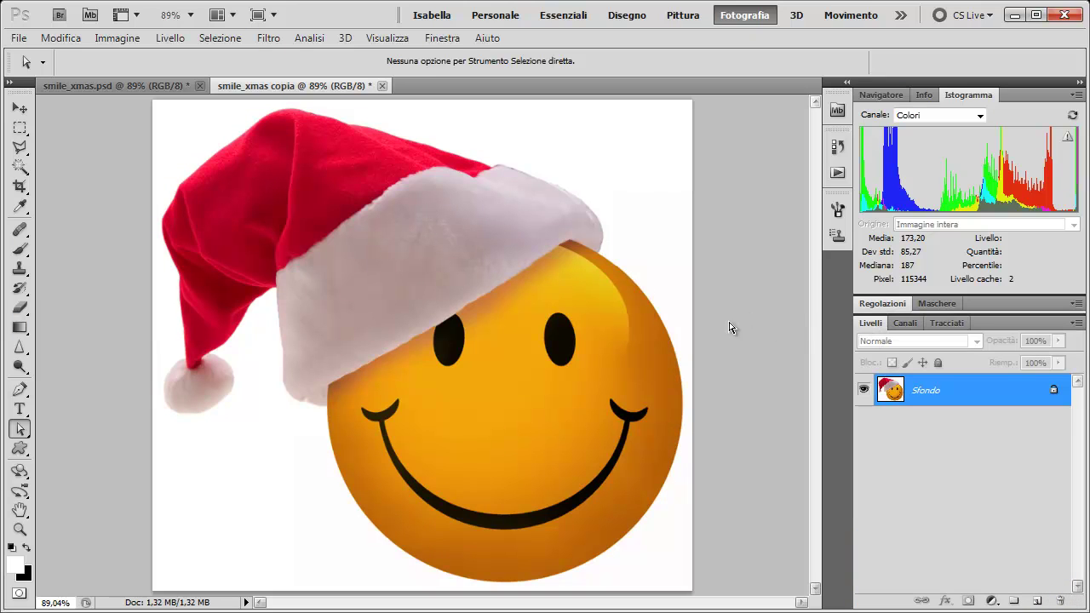
{"action": "key", "text": "w"}
{"action": "left_click", "coordinate": [601, 165]}
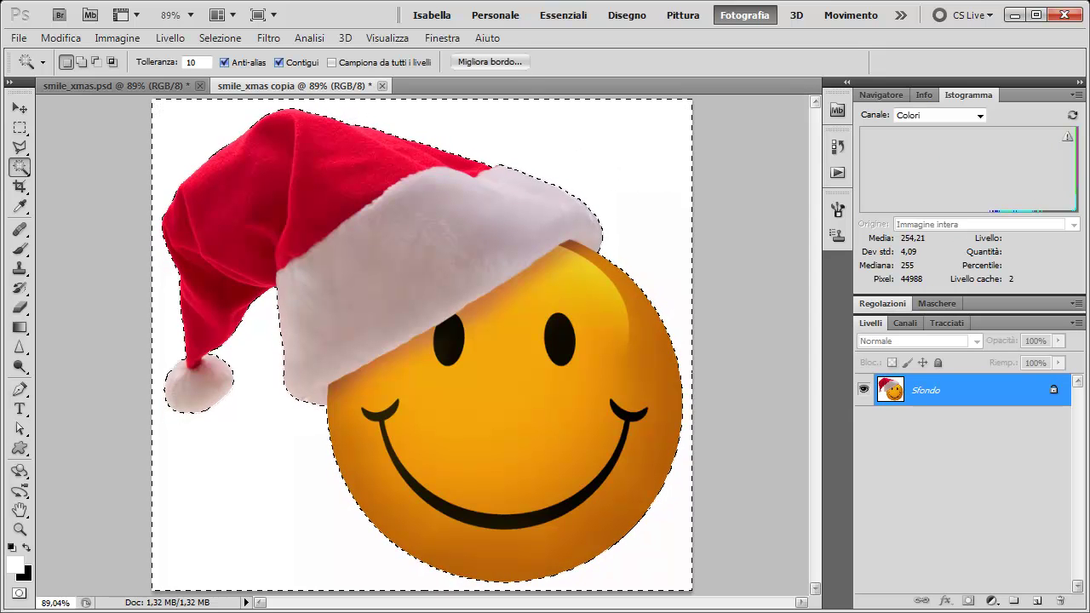
{"action": "key", "text": "ctrl+shift+i"}
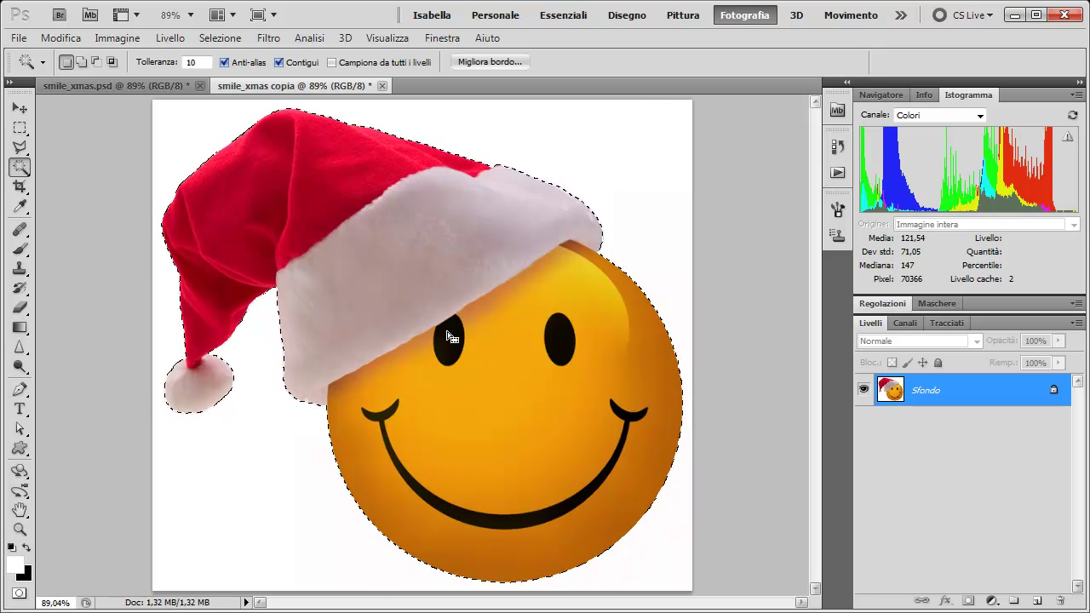
Make a work path with 1 pixel tolerance and save it as Tracciato1
{"action": "right_click", "coordinate": [450, 302]}
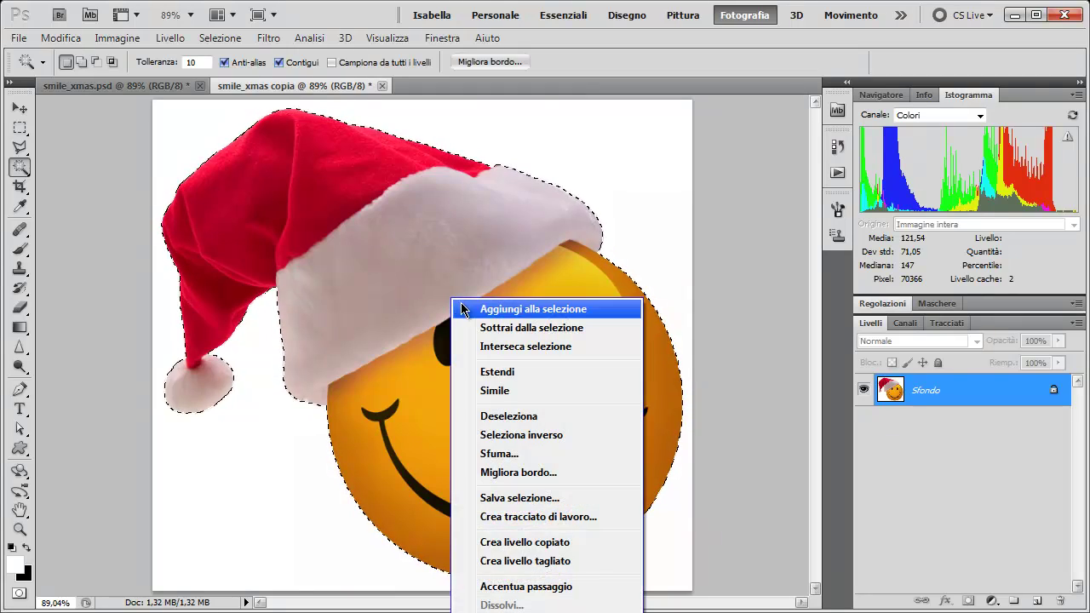
{"action": "left_click", "coordinate": [528, 517]}
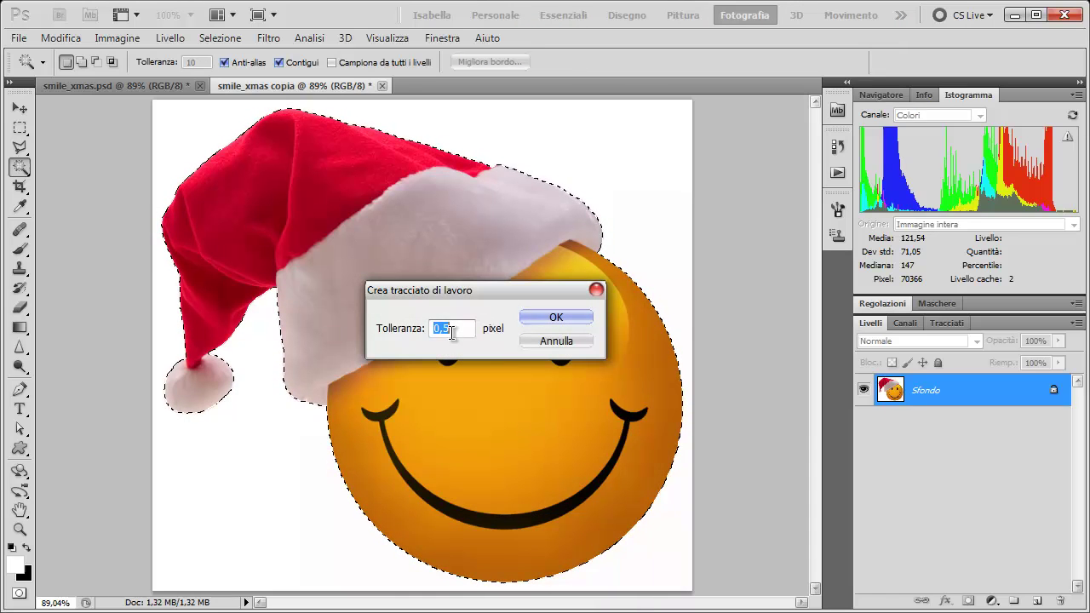
{"action": "type", "text": "1"}
{"action": "key", "text": "Return"}
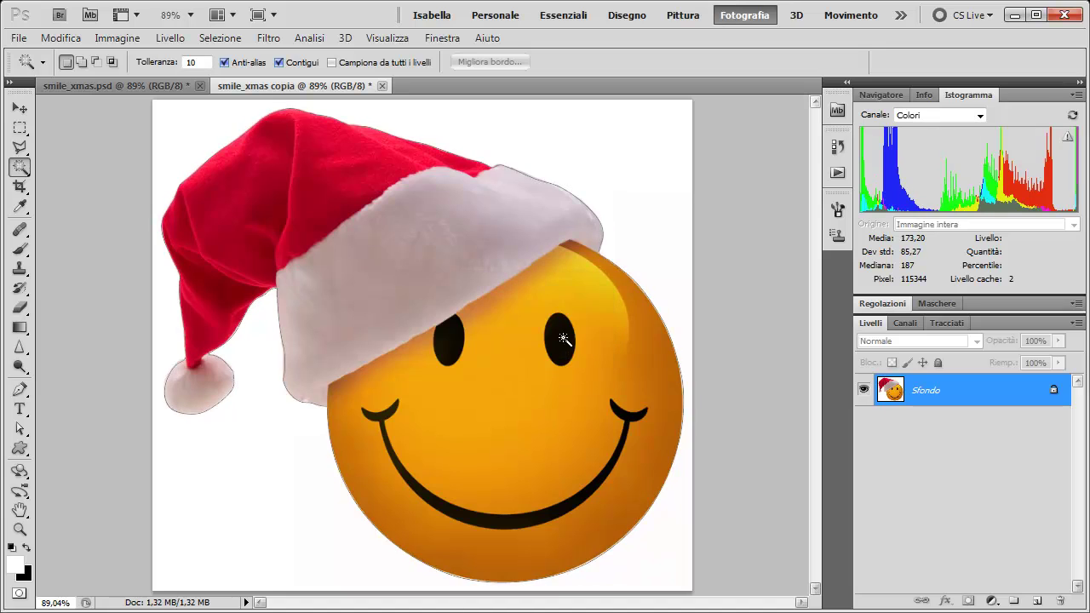
{"action": "left_click", "coordinate": [947, 323]}
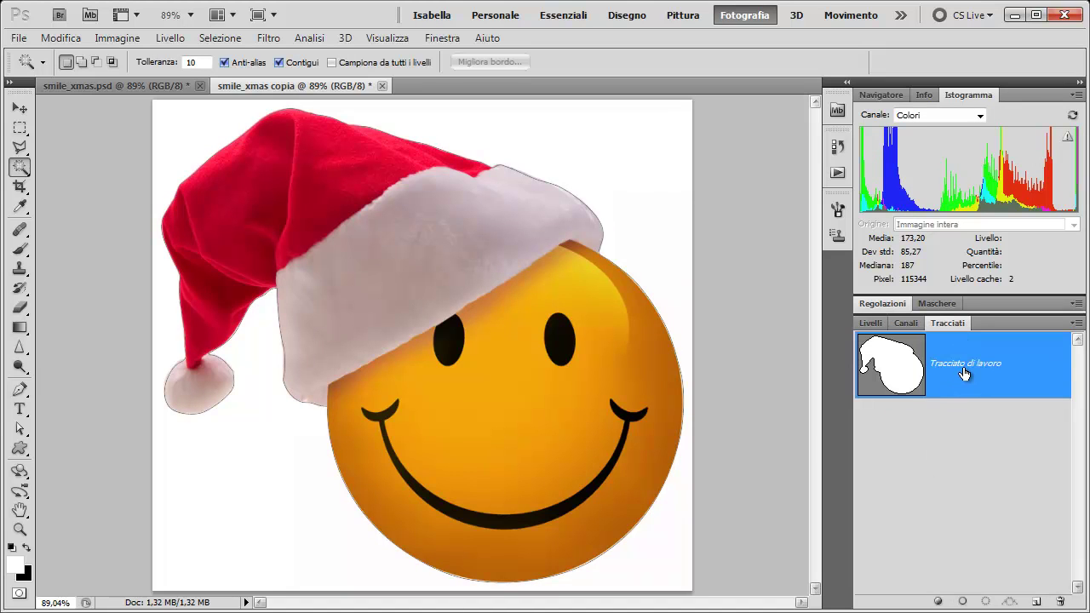
{"action": "double_click", "coordinate": [973, 367]}
{"action": "key", "text": "Return"}
Show Tracciato1's anchor points at 200% zoom, focused on the smiley's bottom edge
{"action": "left_click", "coordinate": [21, 433]}
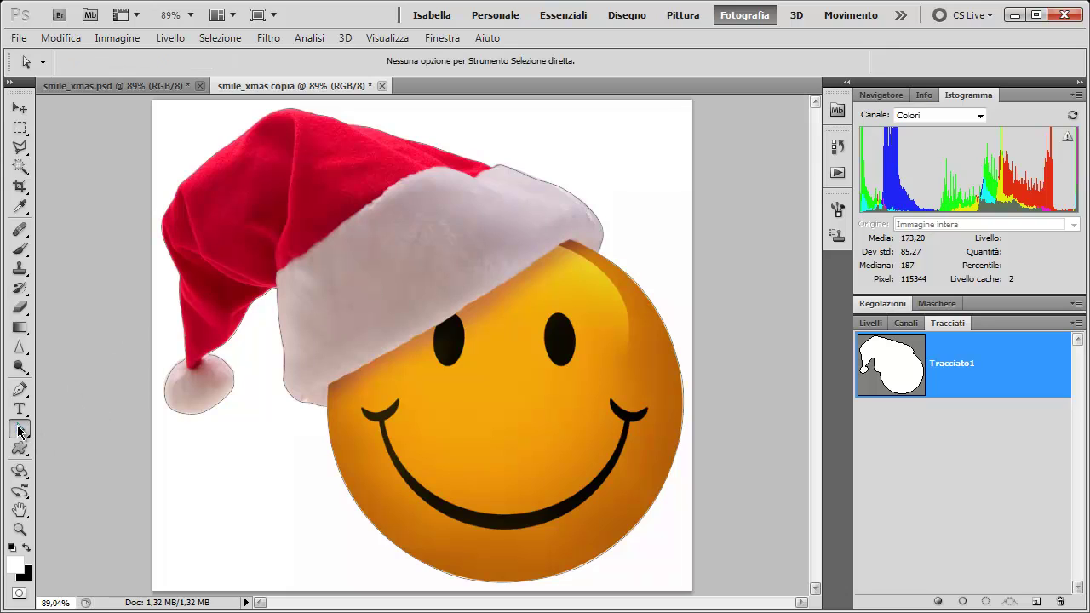
{"action": "left_click", "coordinate": [219, 361]}
{"action": "key", "text": "ctrl+plus"}
{"action": "key", "text": "ctrl+plus"}
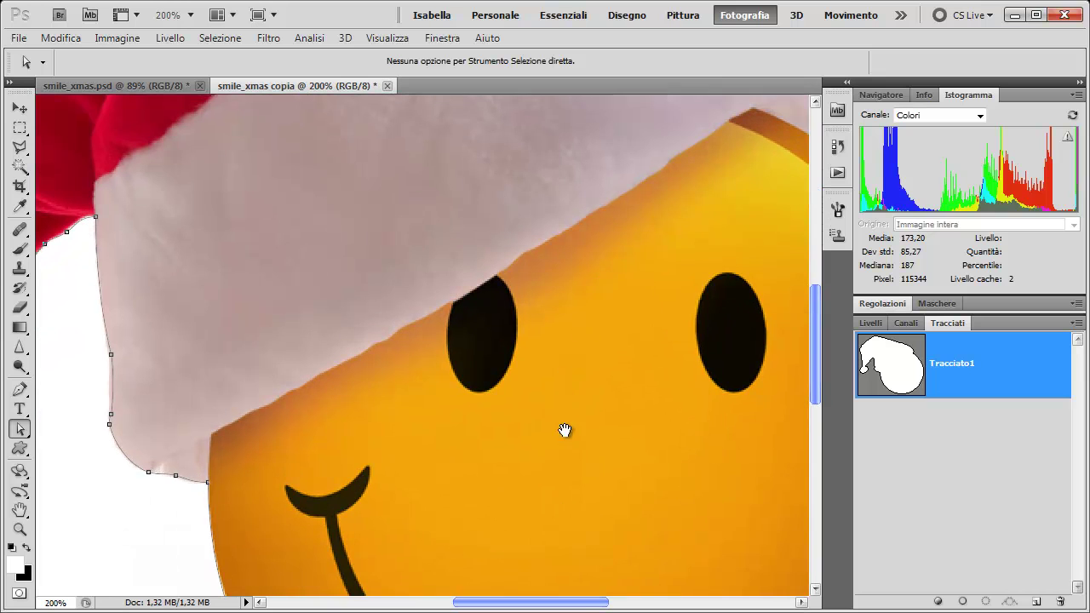
{"action": "scroll", "coordinate": [565, 431], "scroll_direction": "down", "scroll_amount": 5}
{"action": "scroll", "coordinate": [509, 239], "scroll_direction": "down", "scroll_amount": 5}
{"action": "scroll", "coordinate": [557, 397], "scroll_direction": "down", "scroll_amount": 3}
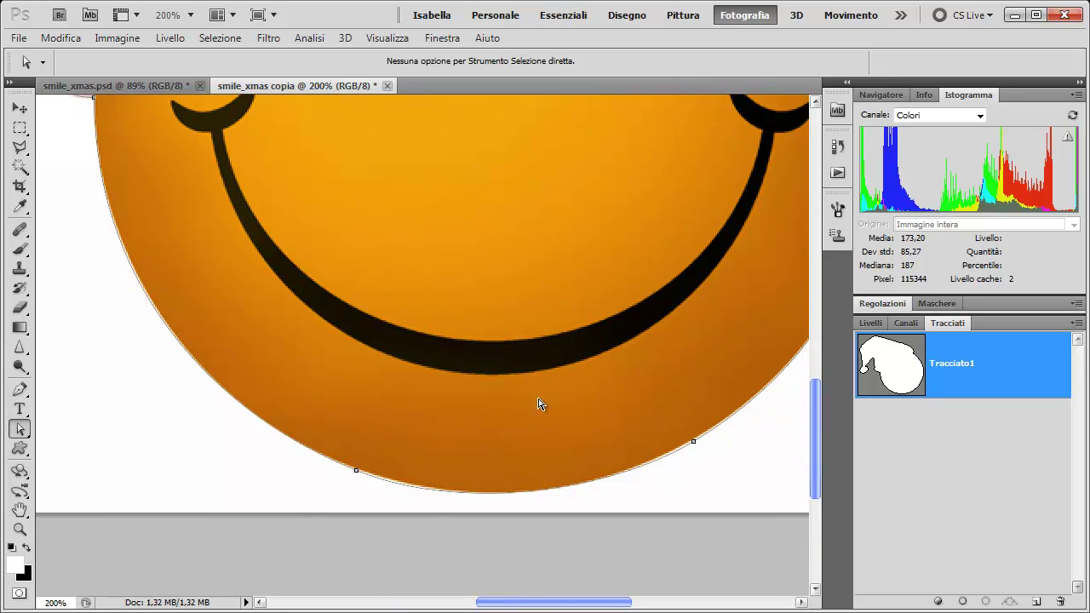
{"action": "left_click", "coordinate": [355, 471]}
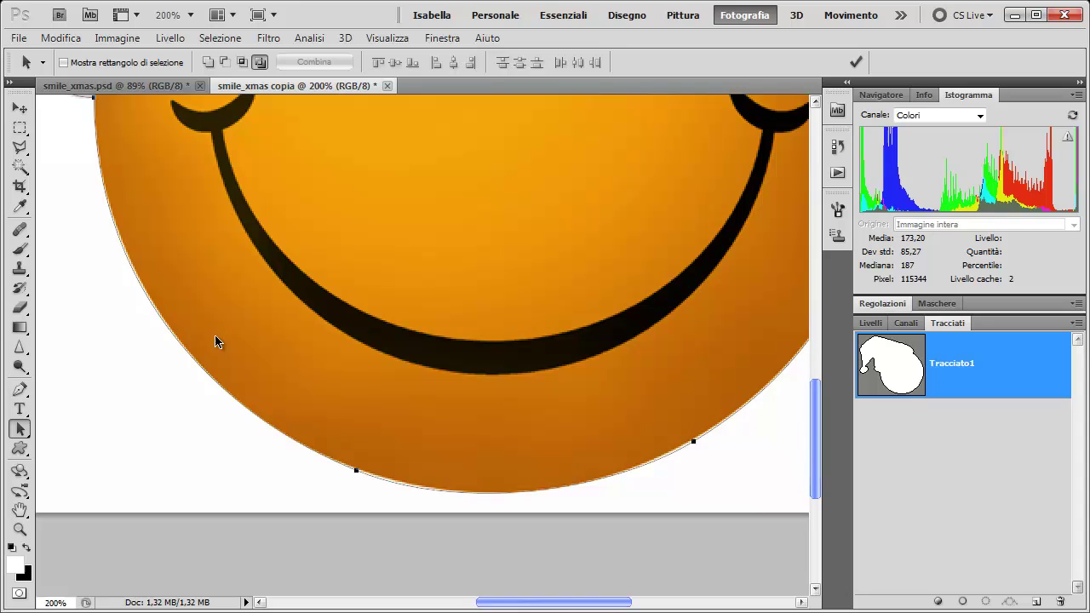
Add and adjust anchor points along the smiley's bottom edge with the Pen tool
{"action": "key", "text": "p"}
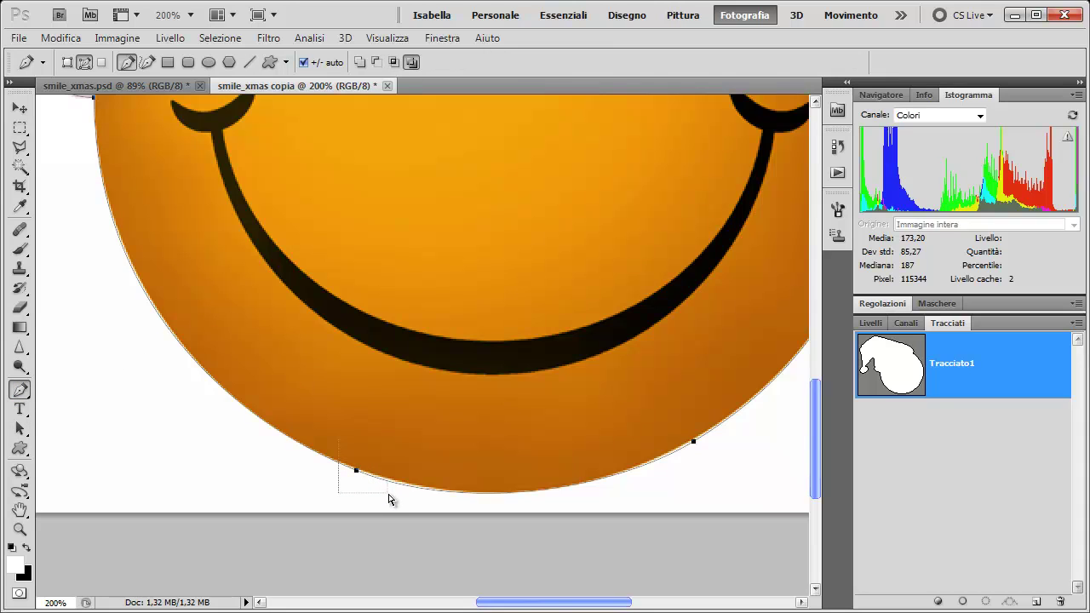
{"action": "left_click_drag", "start_coordinate": [389, 494], "coordinate": [387, 503]}
{"action": "left_click", "coordinate": [356, 471], "text": "ctrl"}
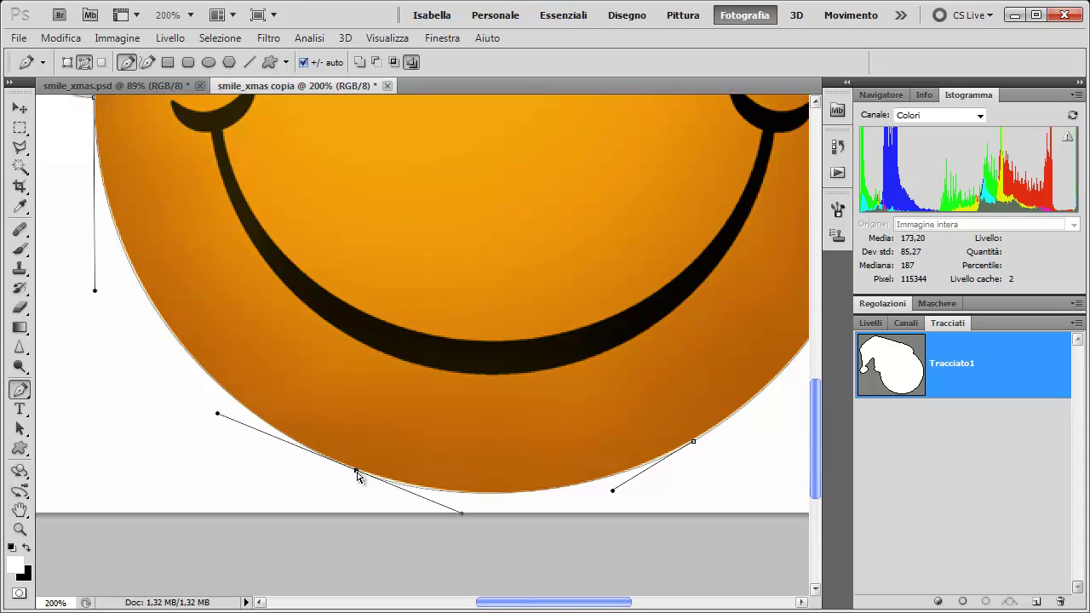
{"action": "left_click_drag", "start_coordinate": [356, 471], "coordinate": [350, 469]}
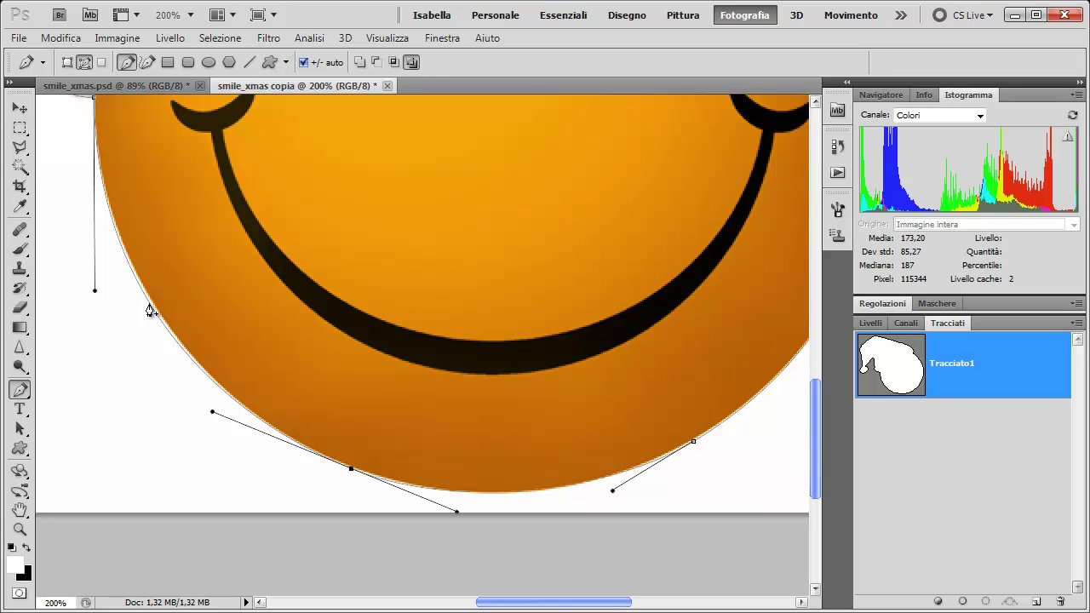
{"action": "left_click", "coordinate": [149, 308]}
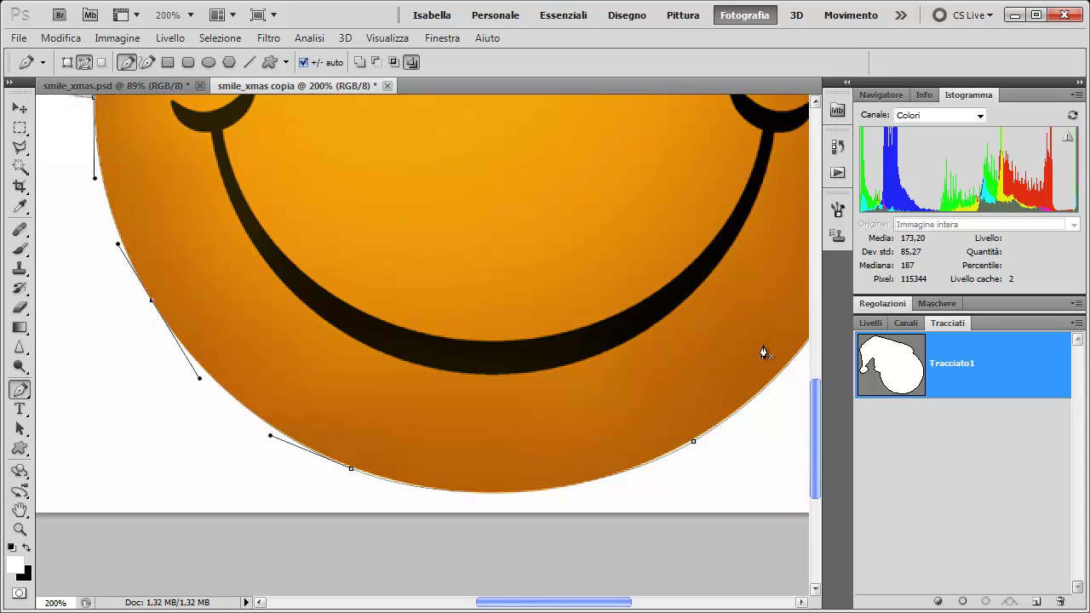
{"action": "left_click_drag", "start_coordinate": [352, 470], "coordinate": [345, 468]}
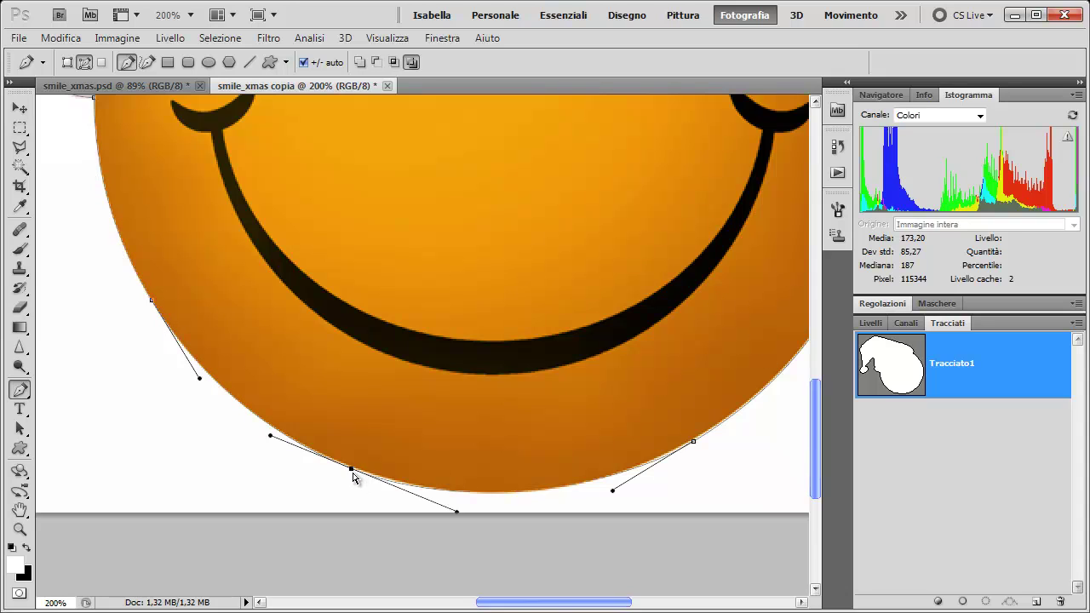
{"action": "left_click", "coordinate": [518, 489]}
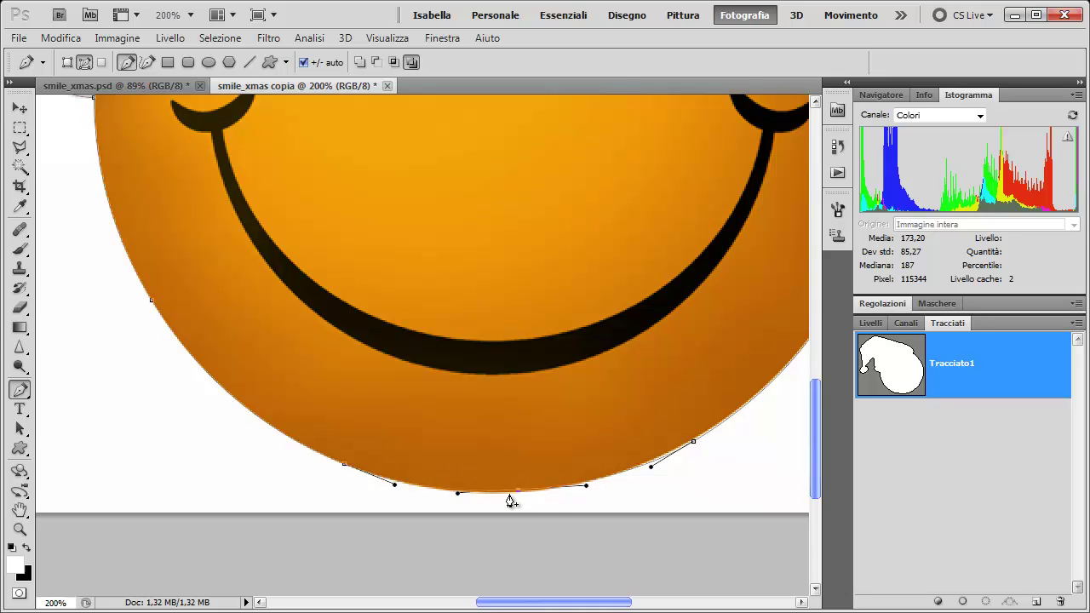
Refine anchors along the smiley's right edge, then zoom out to see the whole image
{"action": "mouse_move", "coordinate": [612, 321]}
{"action": "left_mouse_down"}
{"action": "mouse_move", "coordinate": [553, 346]}
{"action": "mouse_move", "coordinate": [378, 332]}
{"action": "left_mouse_up"}
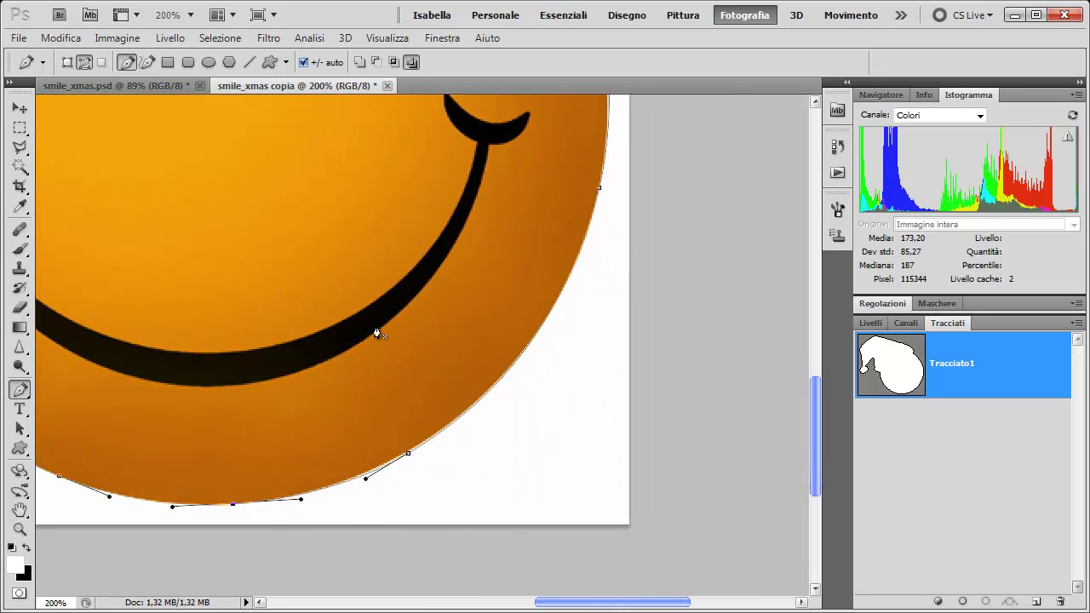
{"action": "left_click", "coordinate": [408, 453], "text": "ctrl"}
{"action": "left_click_drag", "start_coordinate": [412, 457], "coordinate": [413, 451]}
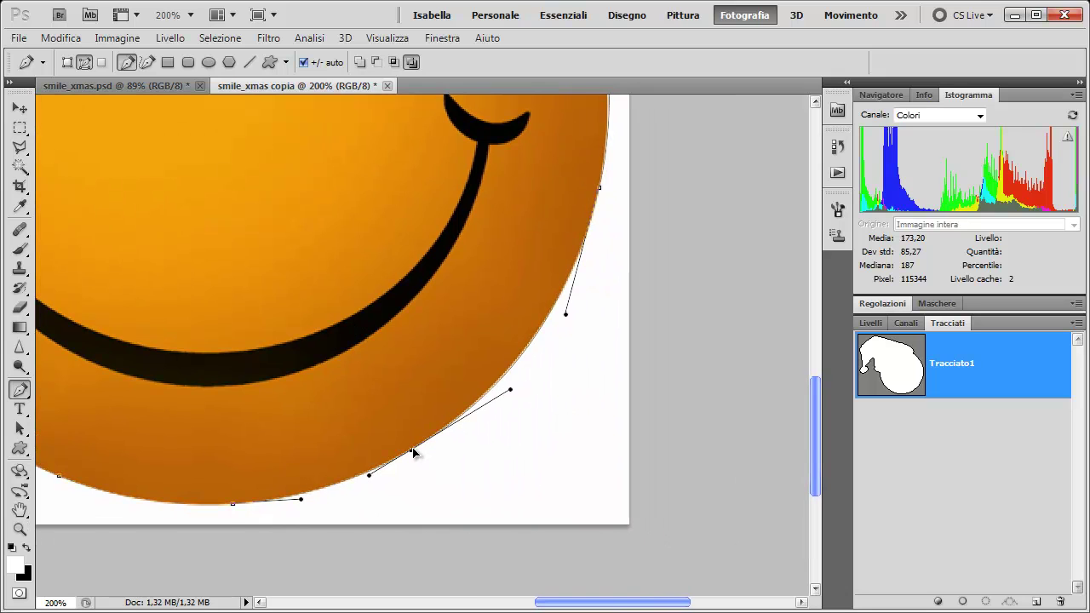
{"action": "left_click_drag", "start_coordinate": [494, 238], "coordinate": [487, 438]}
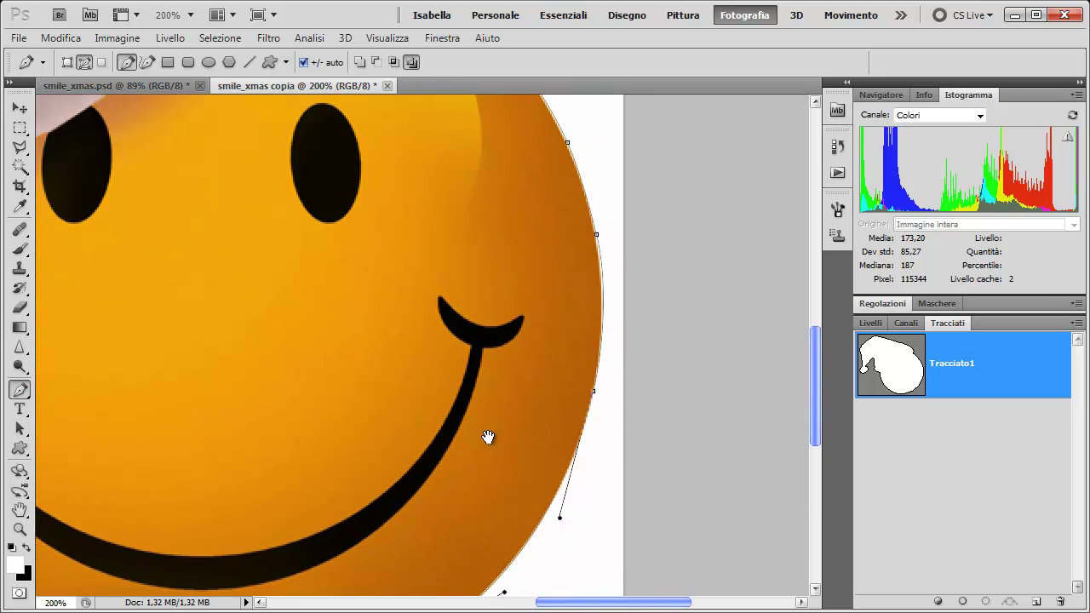
{"action": "left_click", "coordinate": [589, 263], "text": "ctrl"}
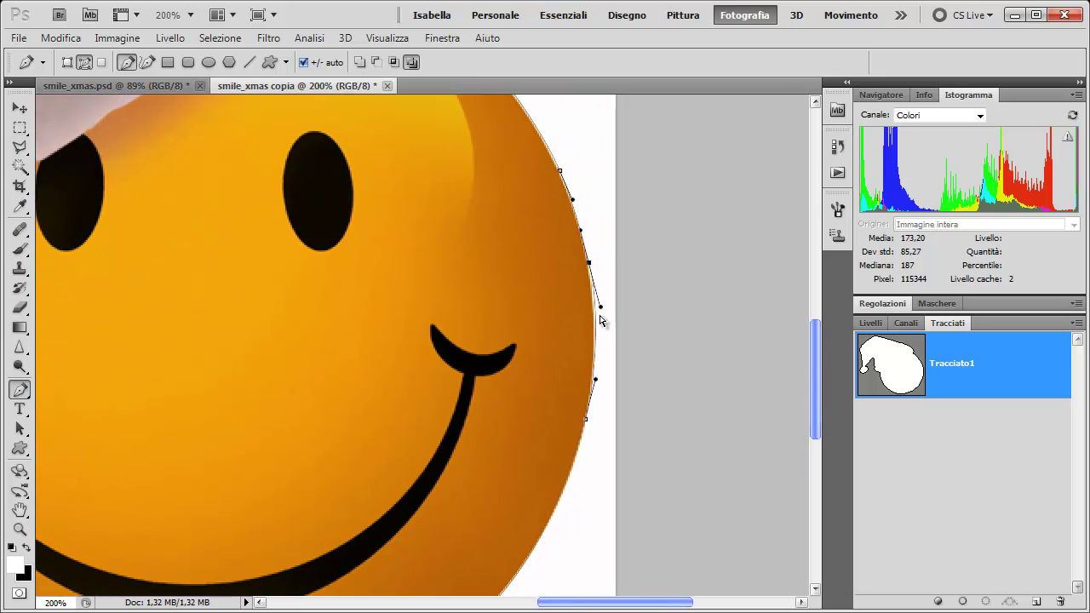
{"action": "left_click_drag", "start_coordinate": [600, 309], "coordinate": [597, 315]}
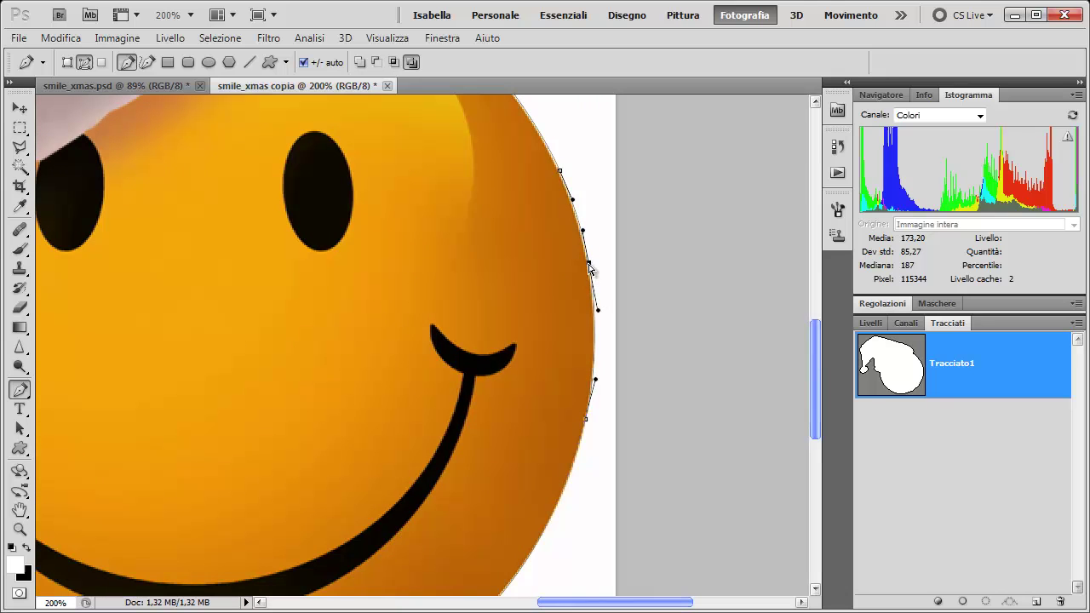
{"action": "key", "text": "ctrl+minus"}
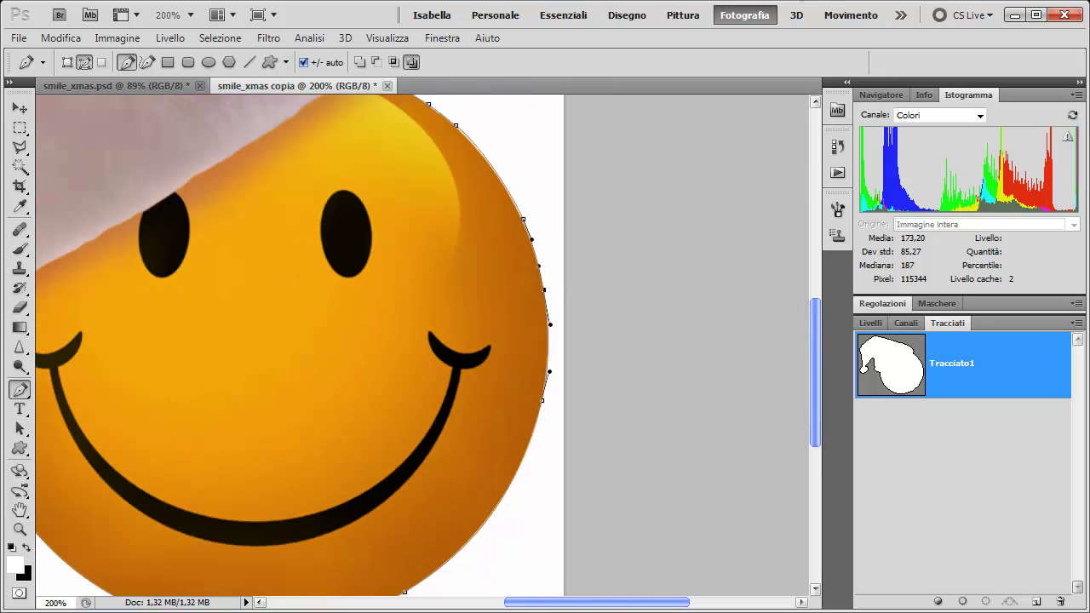
{"action": "key", "text": "ctrl+minus"}
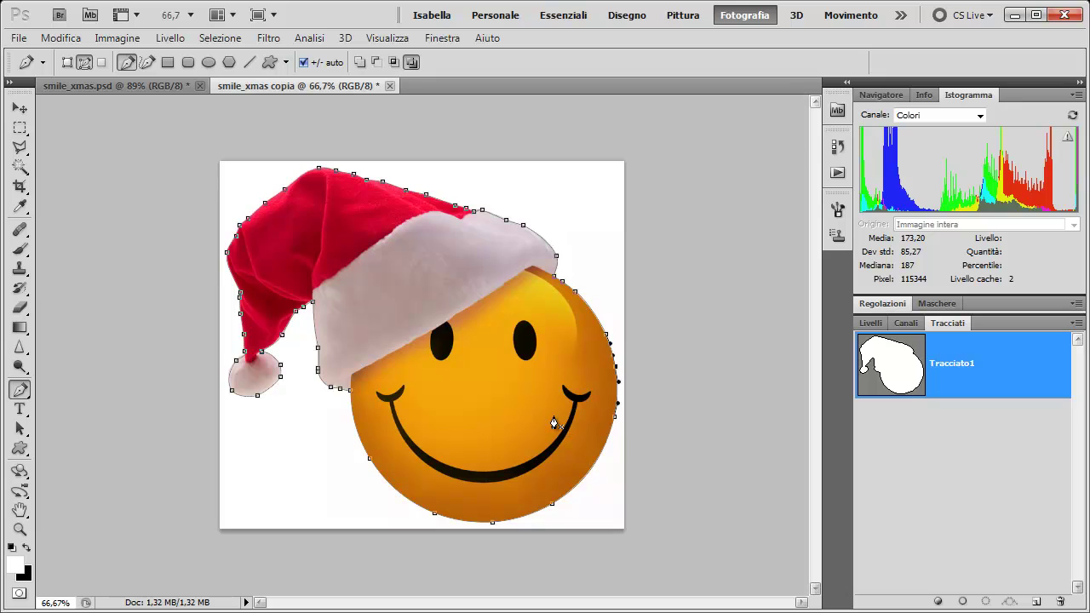
Save the original smile_xmas.psd as smile_xmas_mask.psd with its alpha channel, replacing the existing file
{"action": "key", "text": "v"}
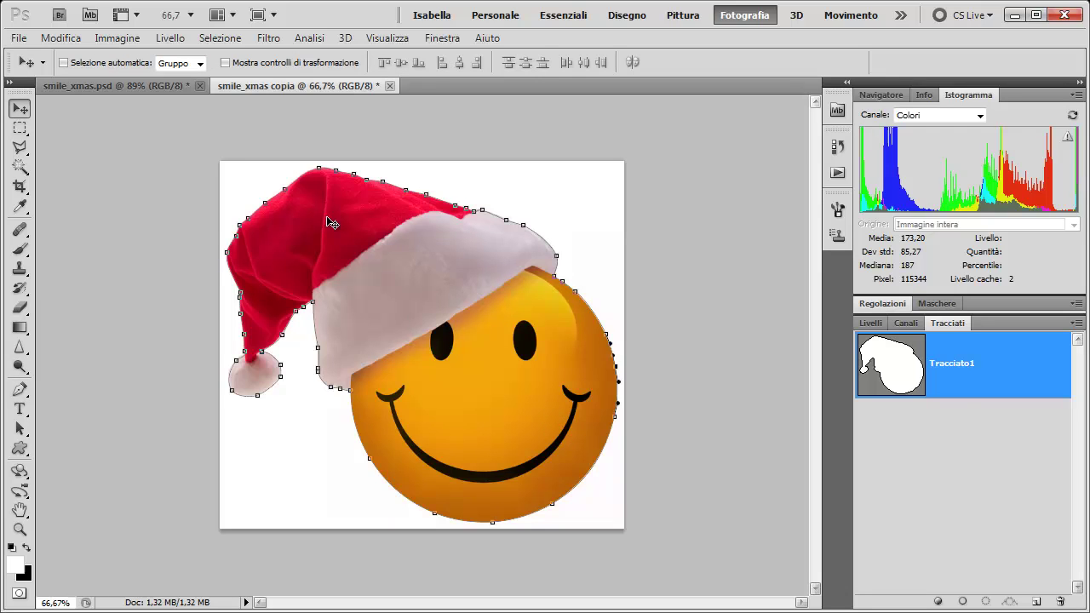
{"action": "left_click", "coordinate": [157, 87]}
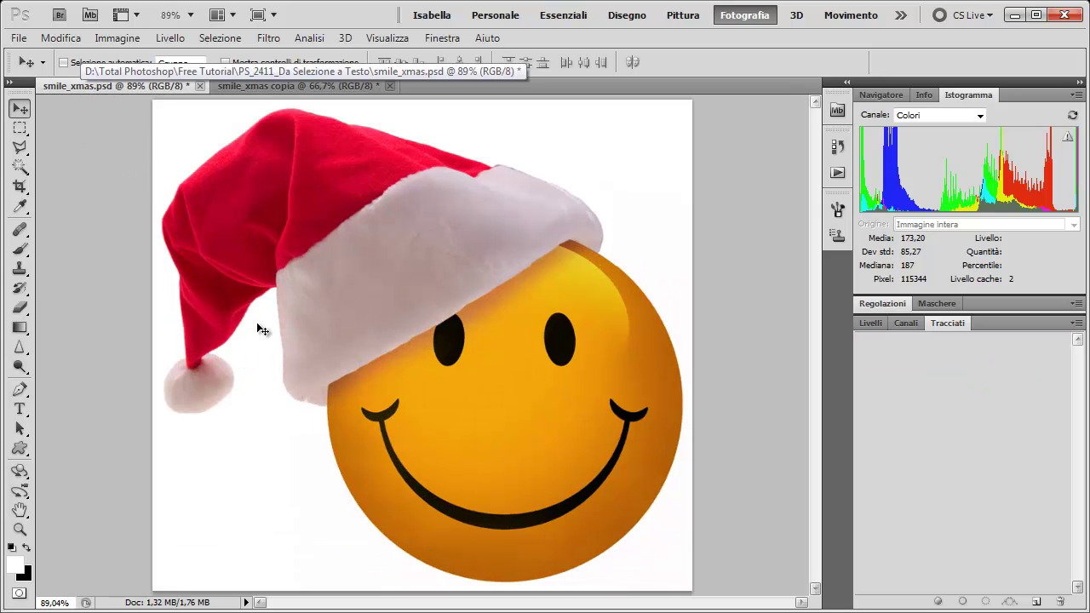
{"action": "left_click", "coordinate": [19, 39]}
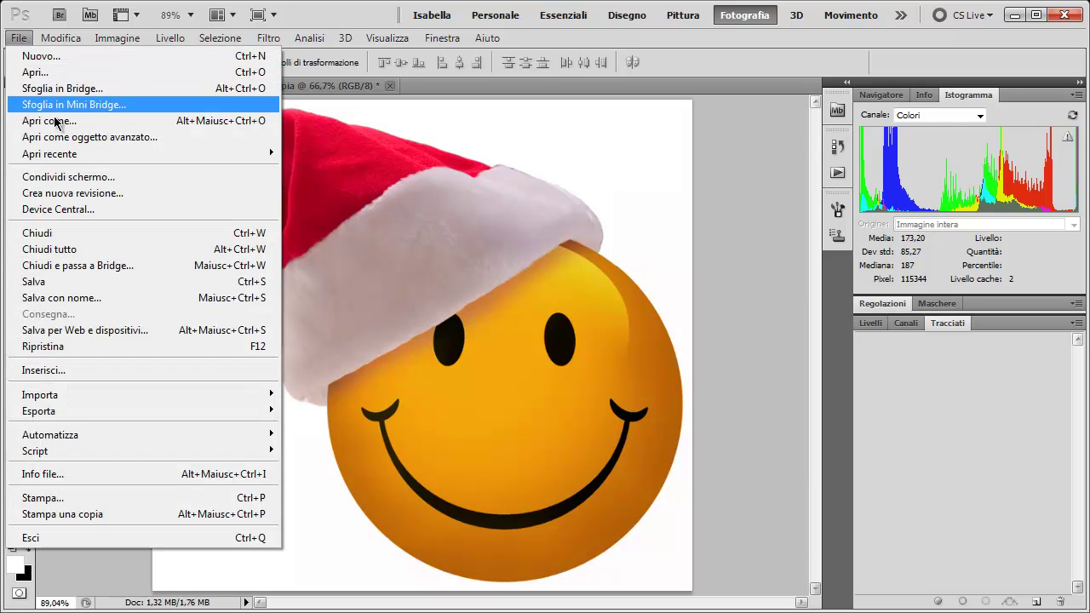
{"action": "left_click", "coordinate": [79, 298]}
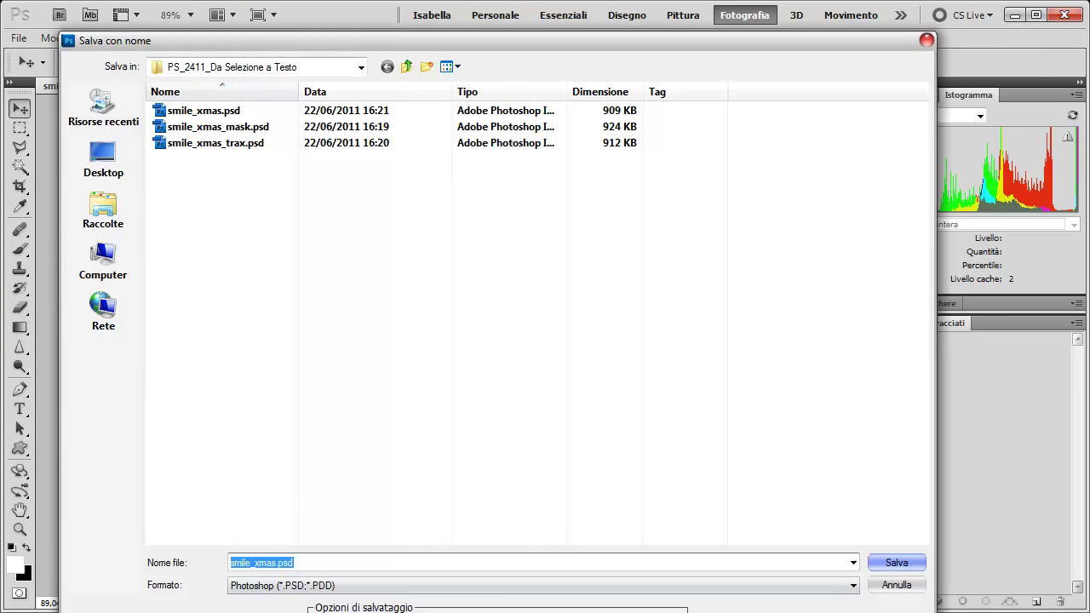
{"action": "left_click_drag", "start_coordinate": [926, 610], "coordinate": [831, 553]}
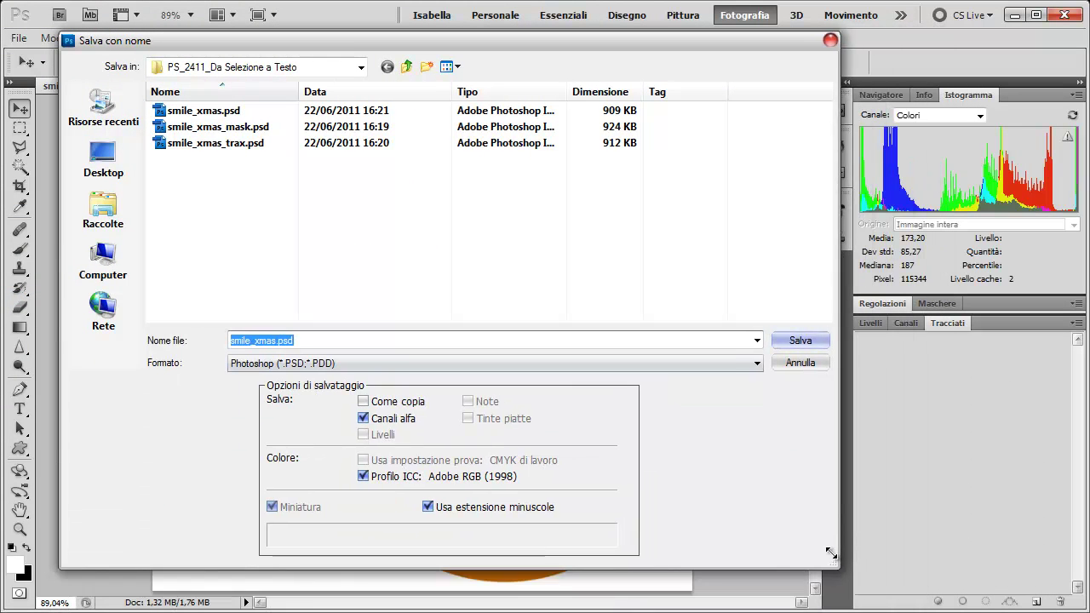
{"action": "left_click", "coordinate": [219, 129]}
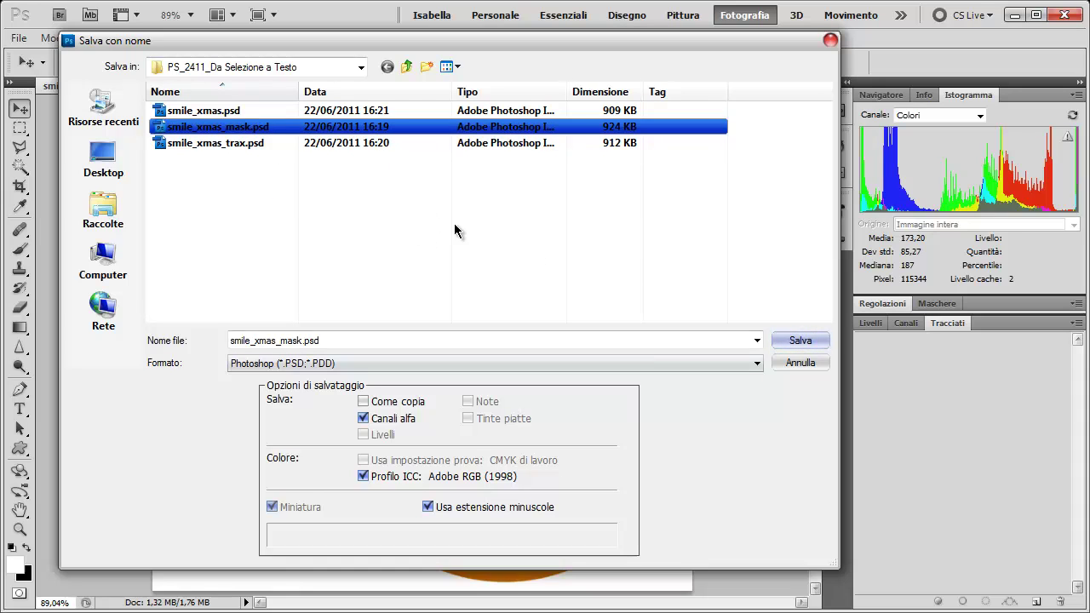
{"action": "left_click", "coordinate": [785, 342]}
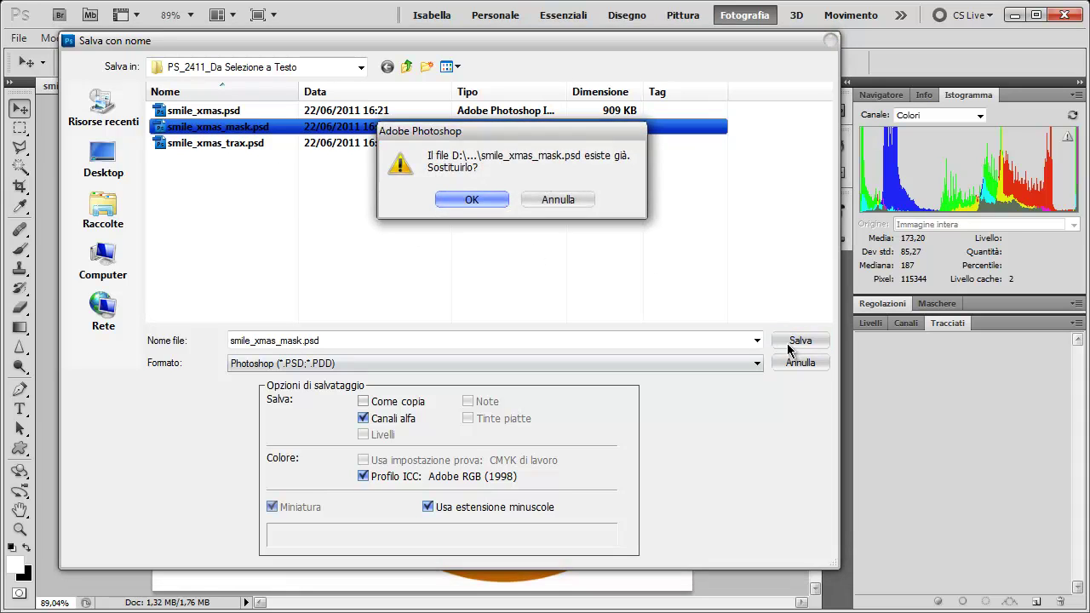
{"action": "left_click", "coordinate": [474, 200]}
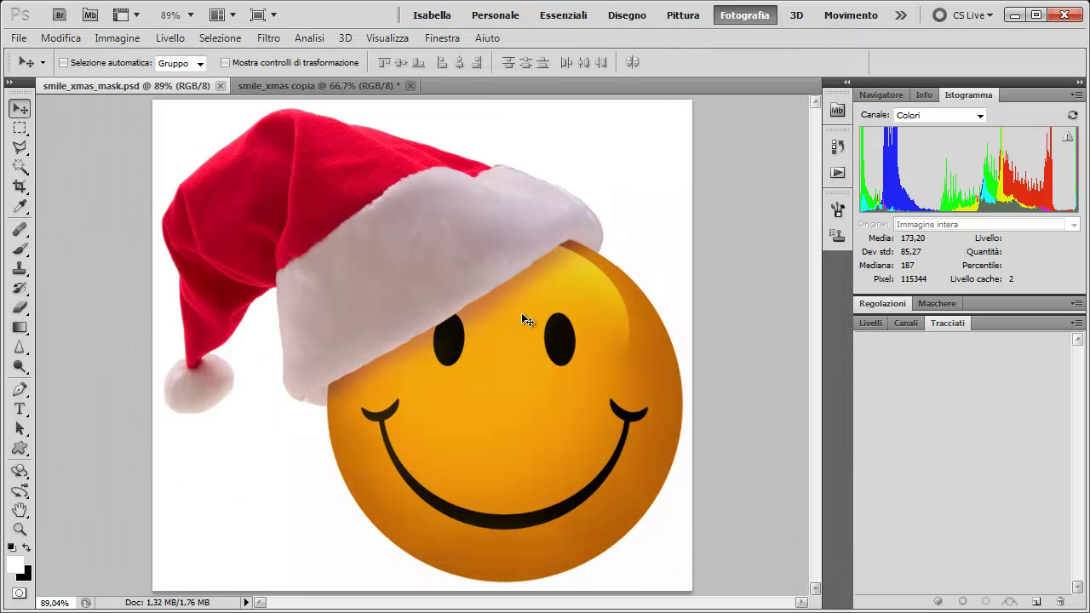
Save the 'smile_xmas copia' document as smile_xmas_trax.psd, overwriting the existing file
{"action": "left_click", "coordinate": [324, 86]}
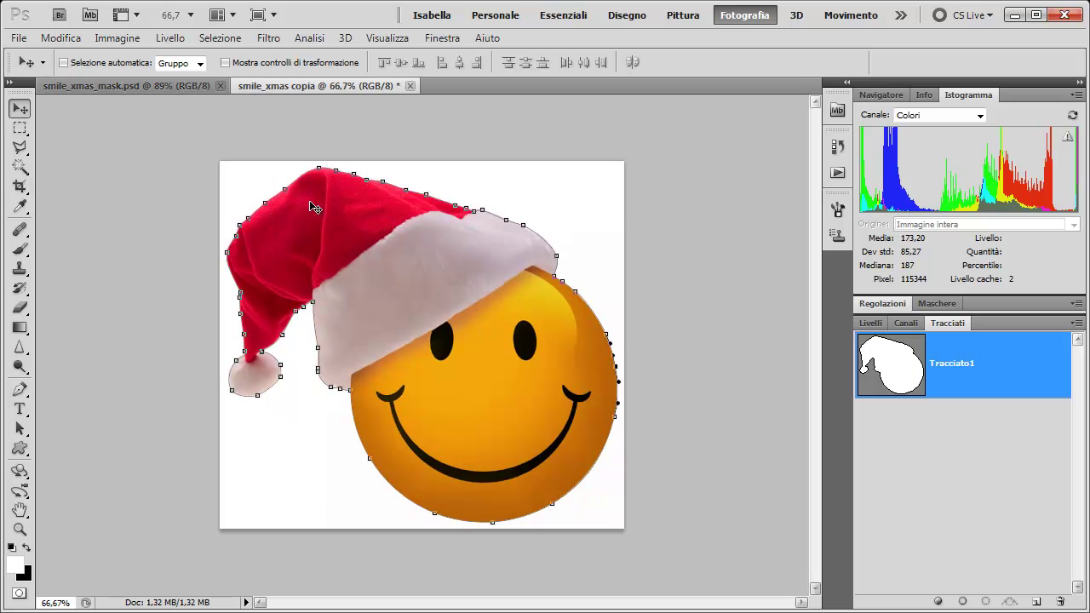
{"action": "left_click", "coordinate": [19, 38]}
{"action": "left_click", "coordinate": [86, 295]}
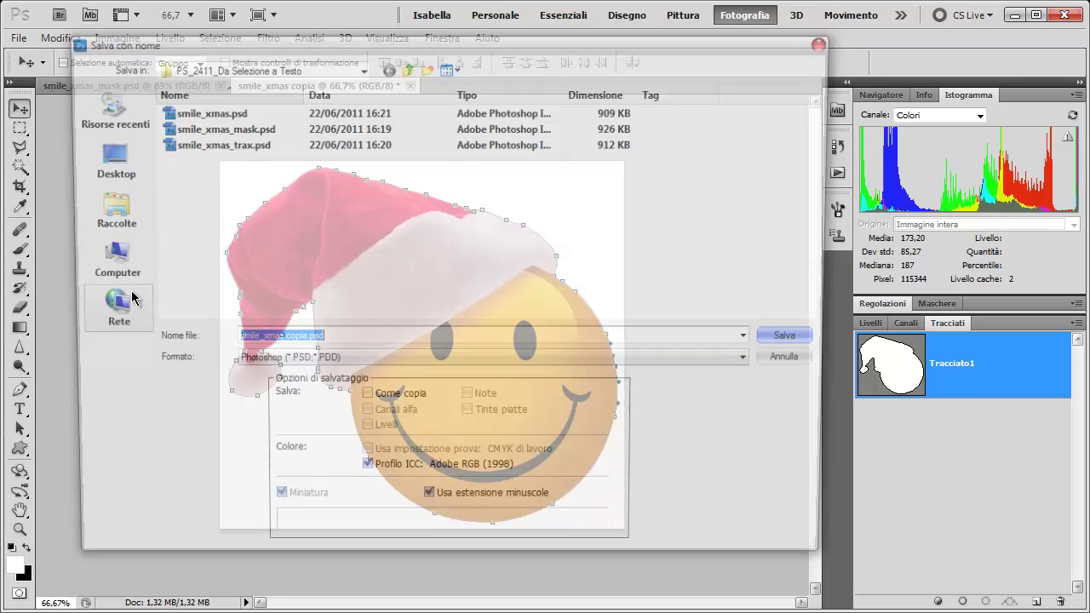
{"action": "left_click", "coordinate": [260, 144]}
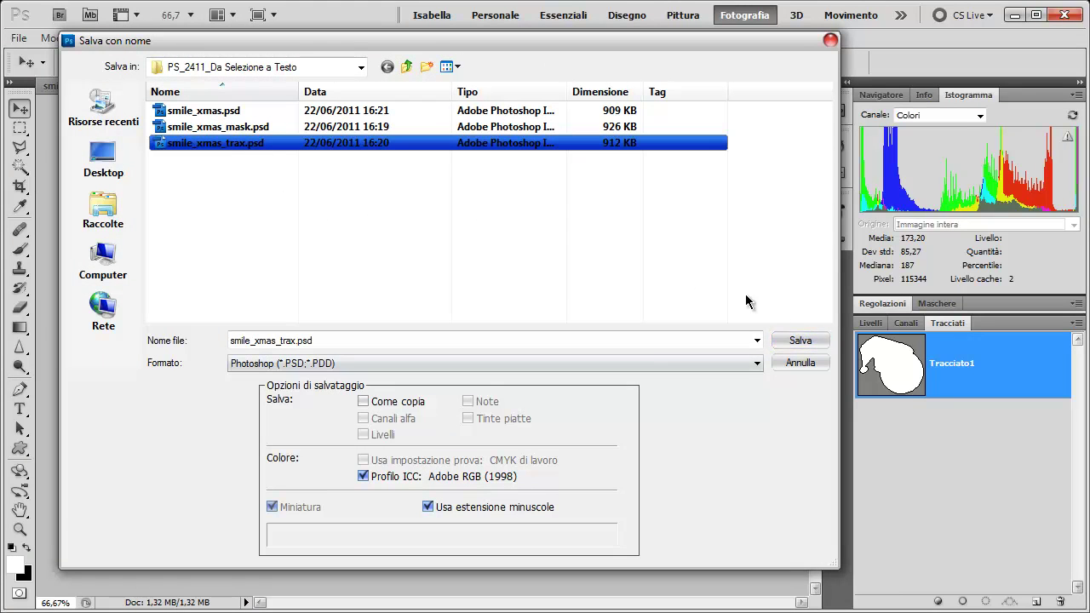
{"action": "left_click", "coordinate": [798, 341]}
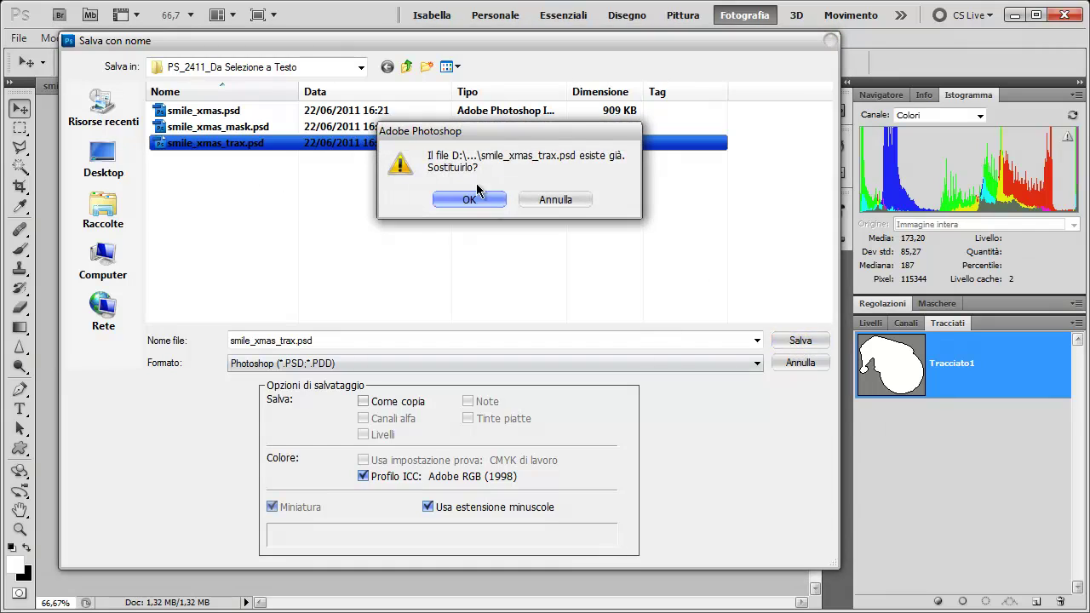
{"action": "left_click", "coordinate": [471, 199]}
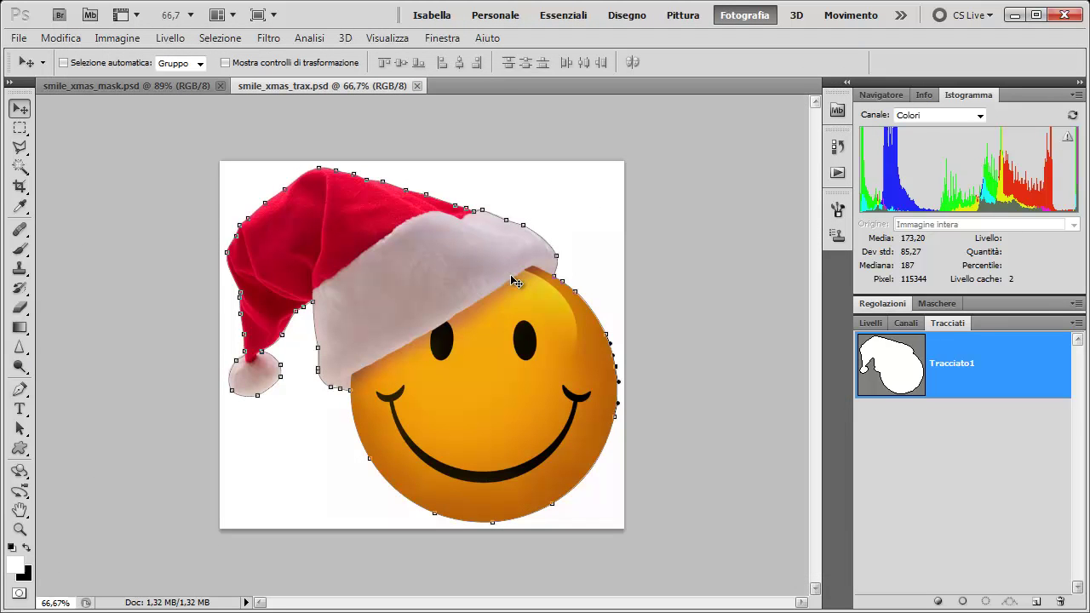
{"action": "left_click", "coordinate": [18, 37]}
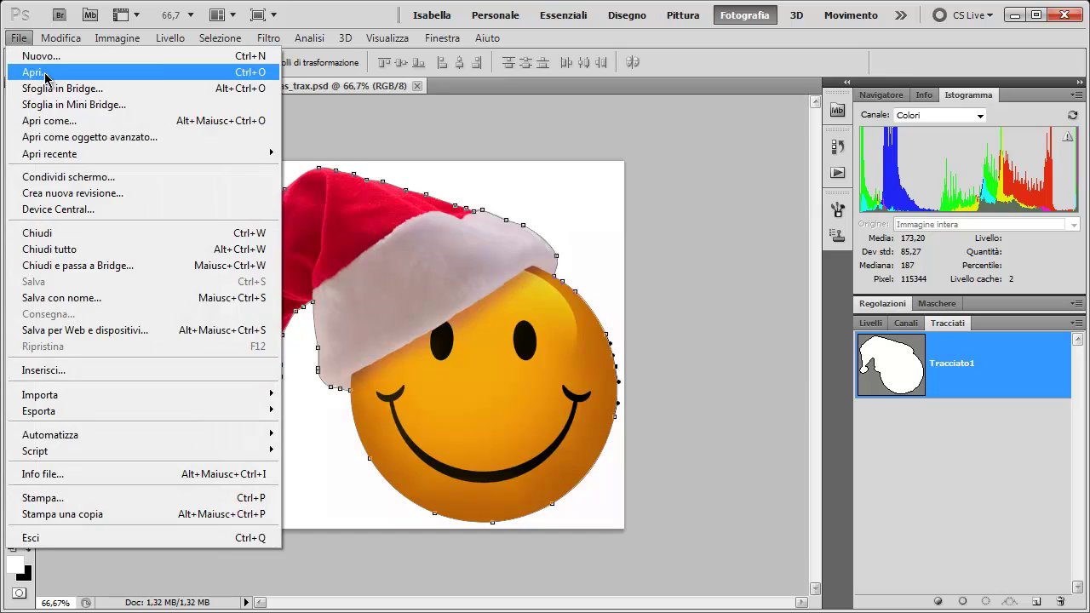
Bring up the Apri dialog and switch the file list to the Dettagli view
{"action": "left_click", "coordinate": [43, 73]}
{"action": "left_click", "coordinate": [538, 96]}
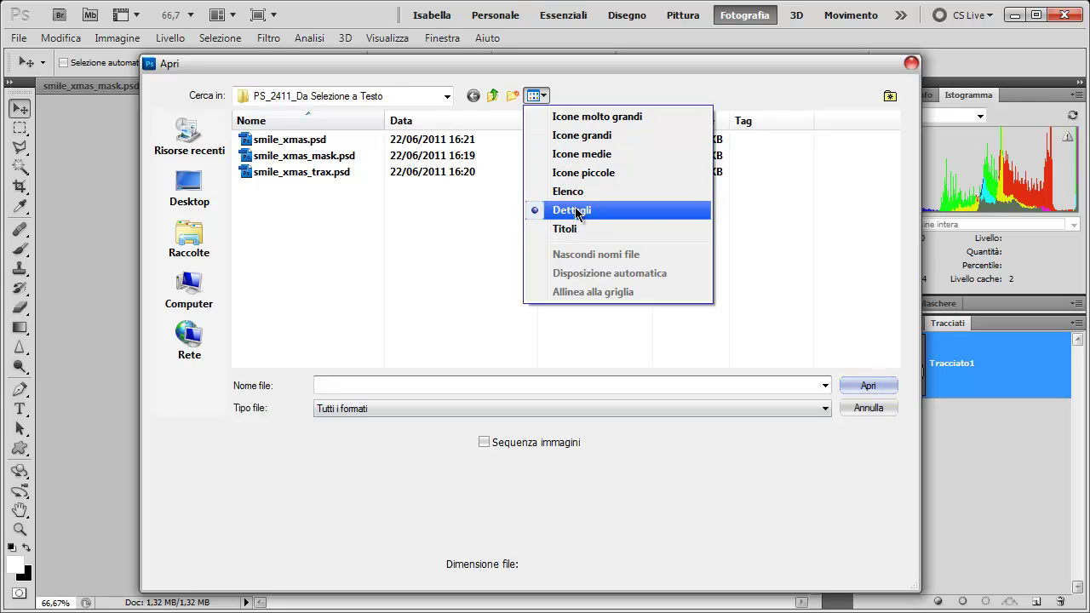
{"action": "left_click", "coordinate": [589, 92]}
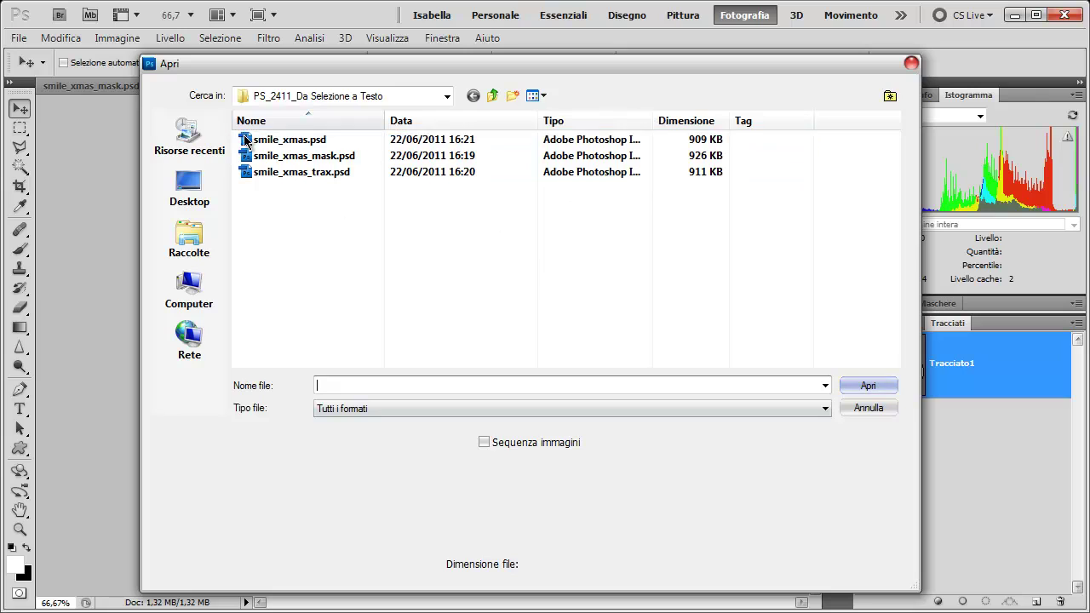
Select smile_xmas.psd, then add and drop smile_xmas_trax.psd and smile_xmas_mask.psd to compare them
{"action": "left_click", "coordinate": [289, 140]}
{"action": "left_click", "coordinate": [255, 173], "text": "ctrl"}
{"action": "left_click", "coordinate": [256, 175], "text": "ctrl"}
{"action": "left_click", "coordinate": [328, 155], "text": "ctrl"}
{"action": "left_click", "coordinate": [379, 155], "text": "ctrl"}
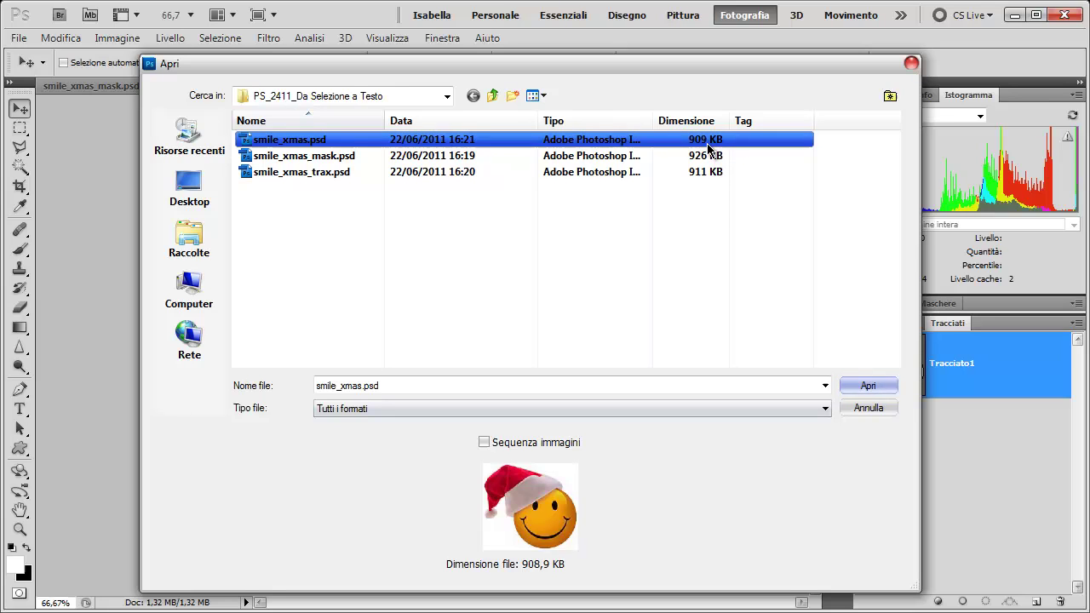
{"action": "left_click", "coordinate": [300, 173], "text": "ctrl"}
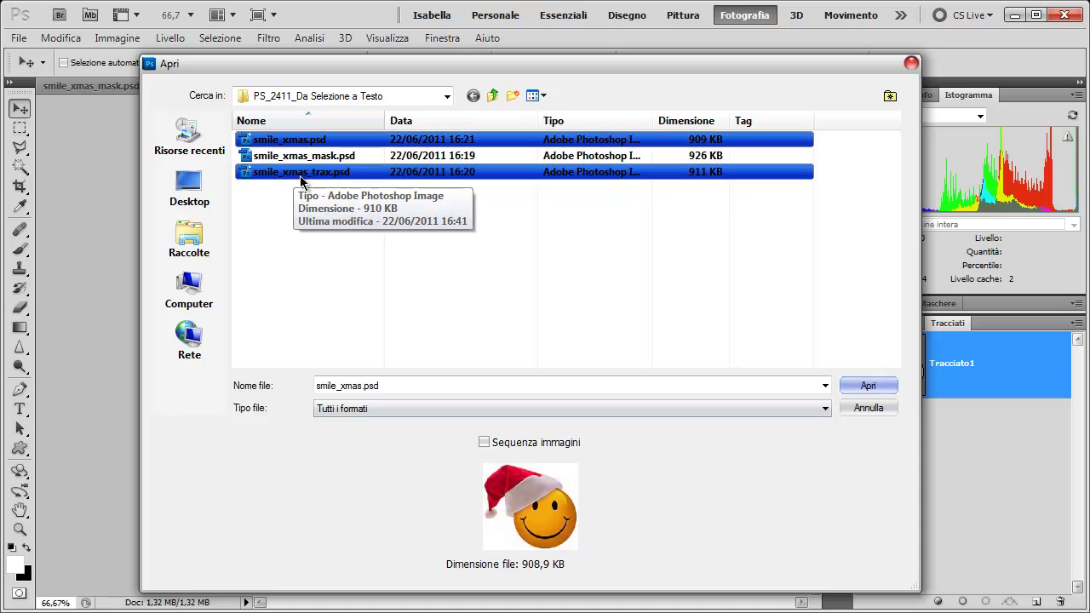
{"action": "left_click", "coordinate": [405, 174], "text": "ctrl"}
Select smile_xmas.psd and smile_xmas_mask.psd in turn, then nudge the Apri window up-left
{"action": "left_click", "coordinate": [713, 174], "text": "ctrl"}
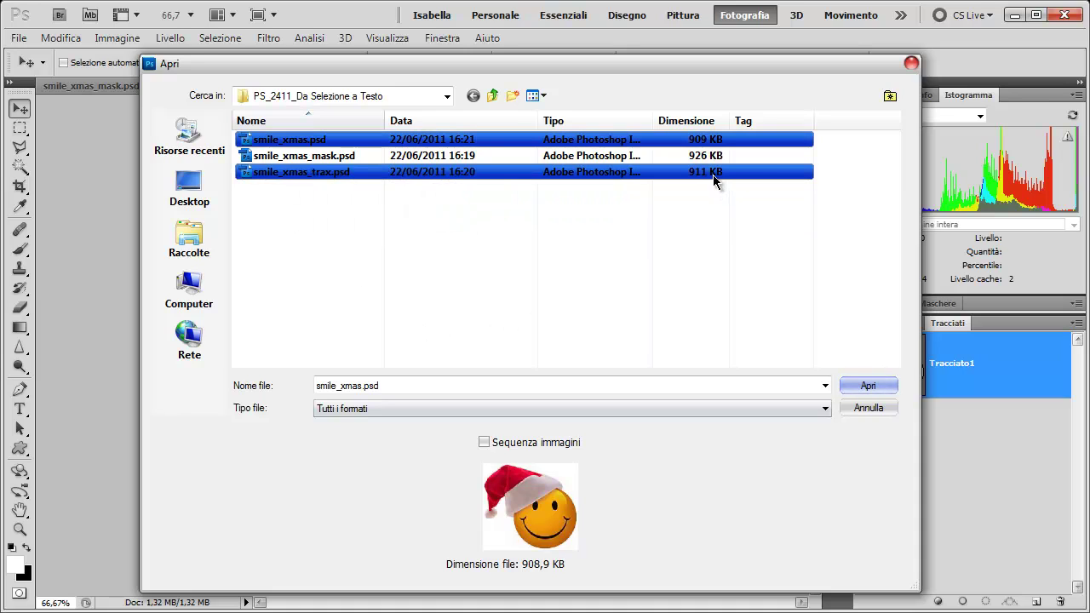
{"action": "left_click", "coordinate": [713, 141]}
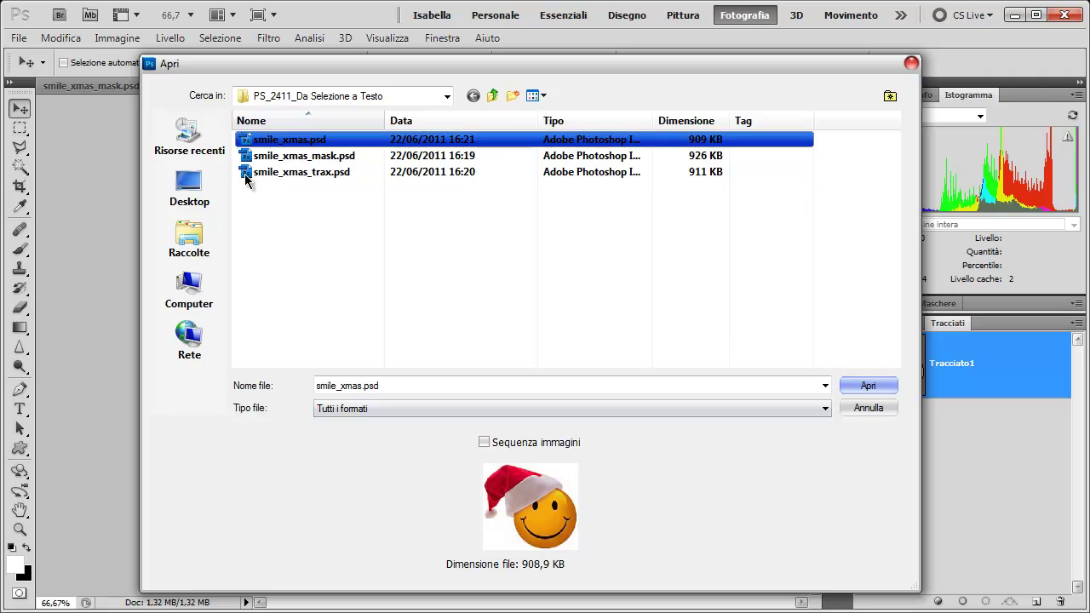
{"action": "left_click", "coordinate": [281, 156]}
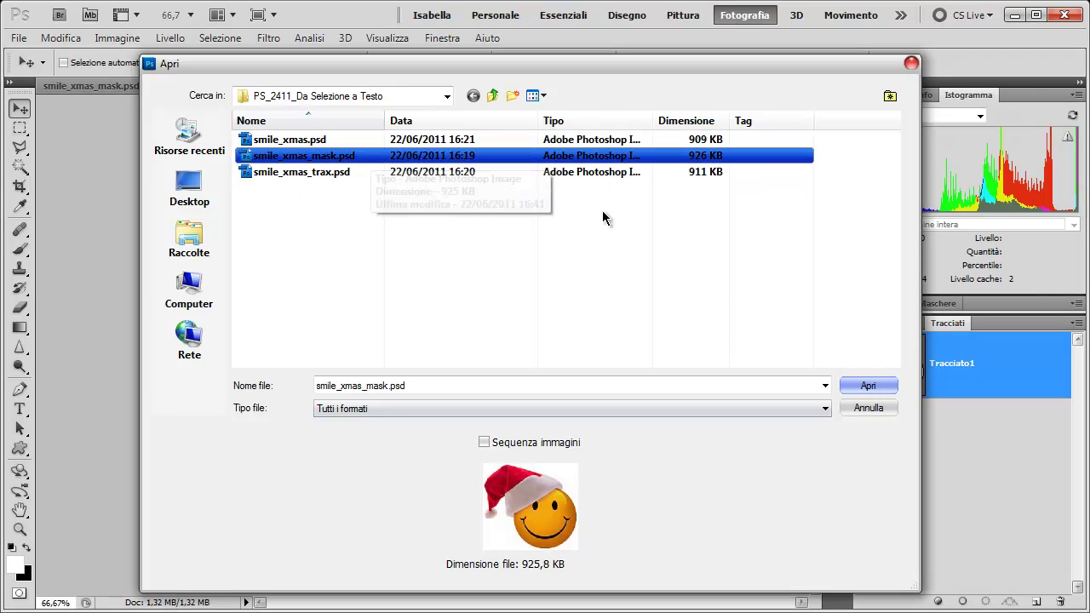
{"action": "left_click", "coordinate": [703, 174], "text": "ctrl"}
{"action": "left_click", "coordinate": [715, 174], "text": "ctrl"}
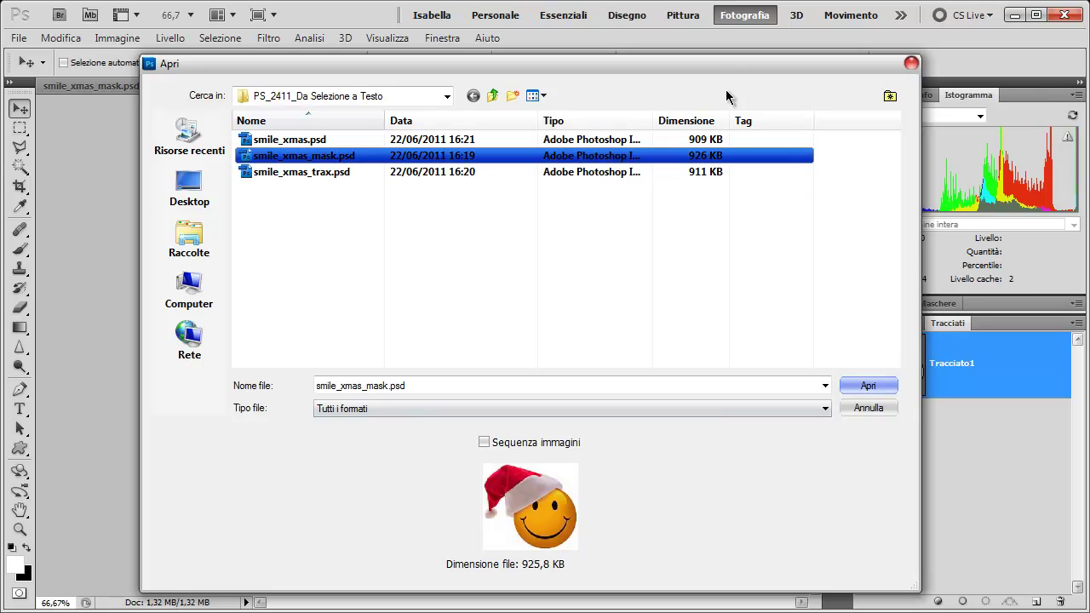
{"action": "left_click_drag", "start_coordinate": [726, 63], "coordinate": [718, 49]}
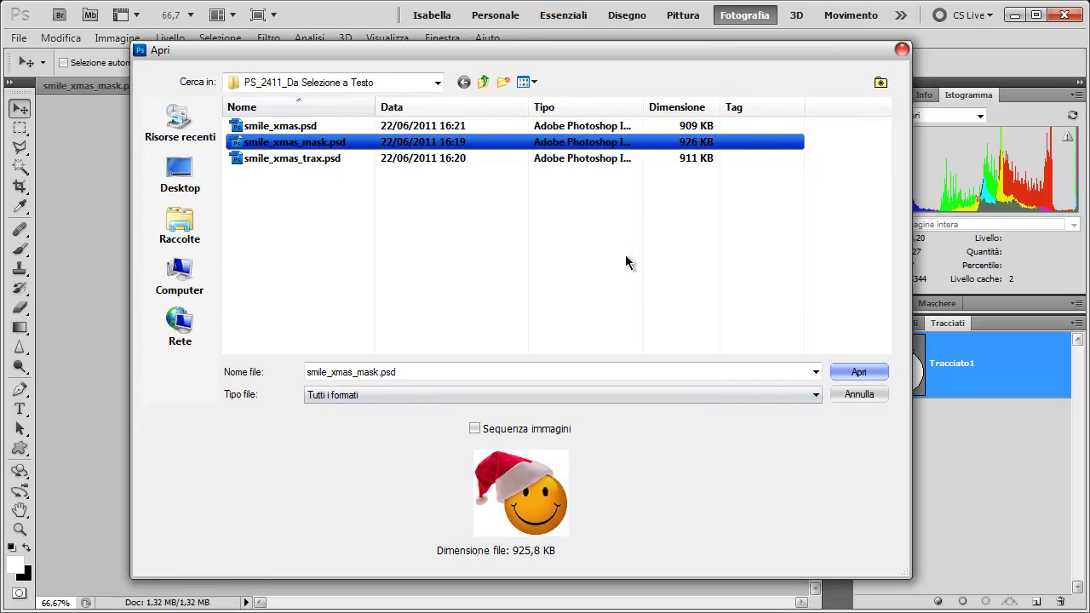
{"action": "left_click", "coordinate": [423, 250]}
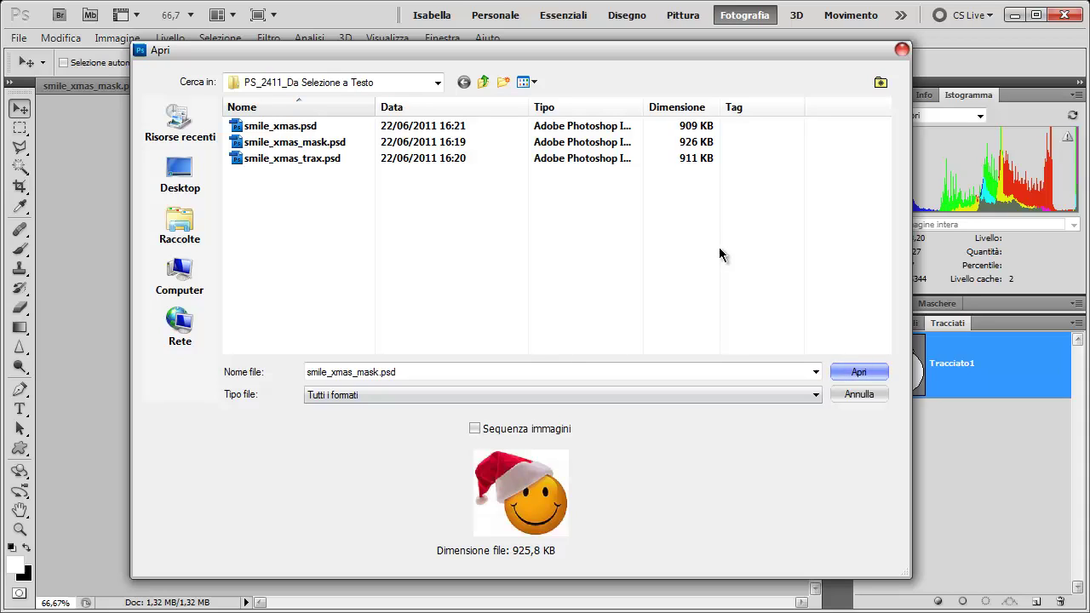
{"action": "left_click", "coordinate": [692, 143]}
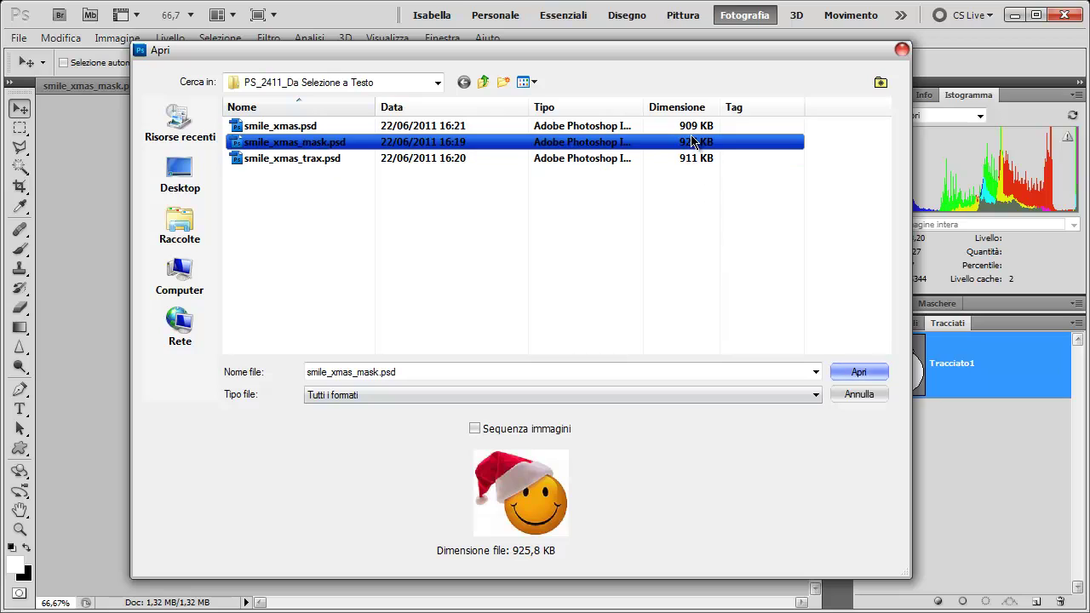
{"action": "left_click", "coordinate": [715, 179]}
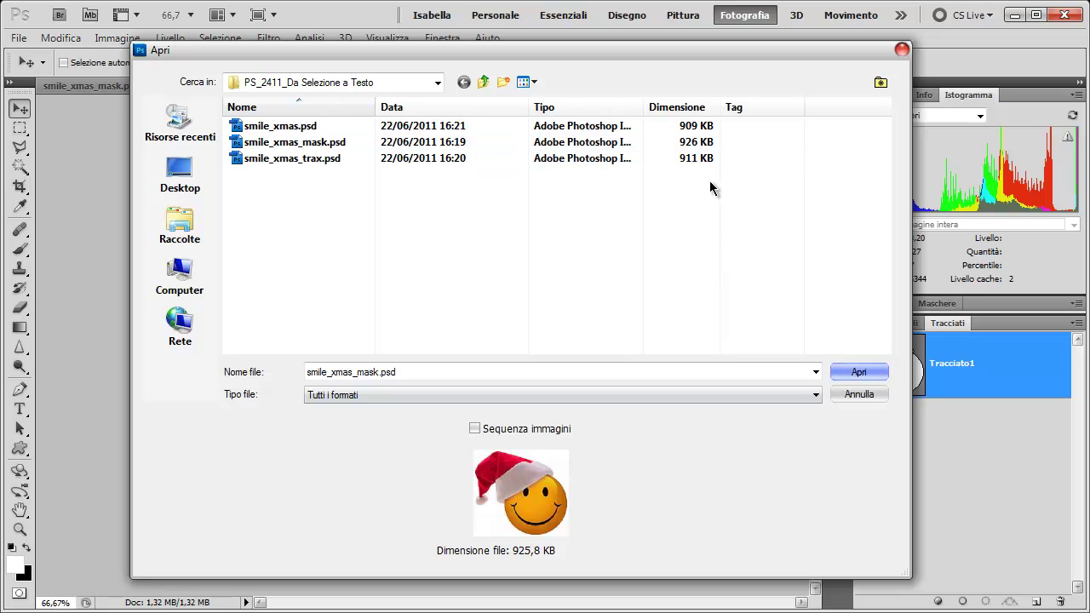